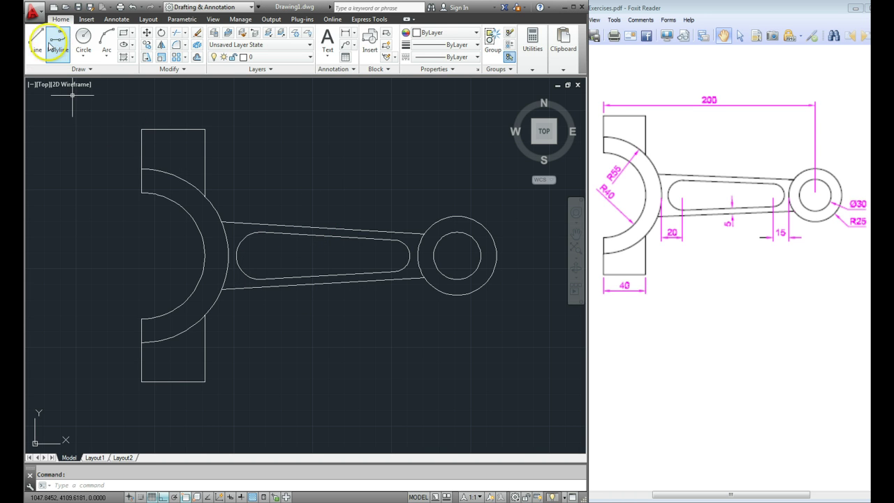
Choose ISO-25 as the current dimension style
click(118, 21)
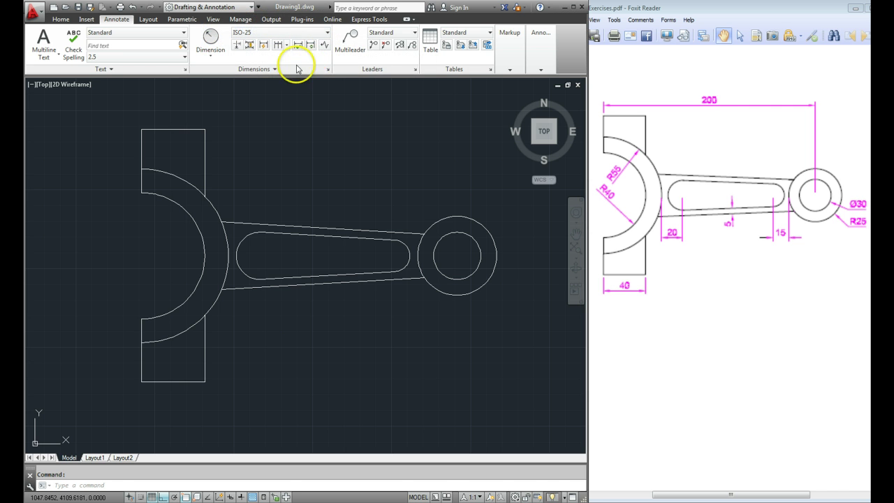
click(322, 34)
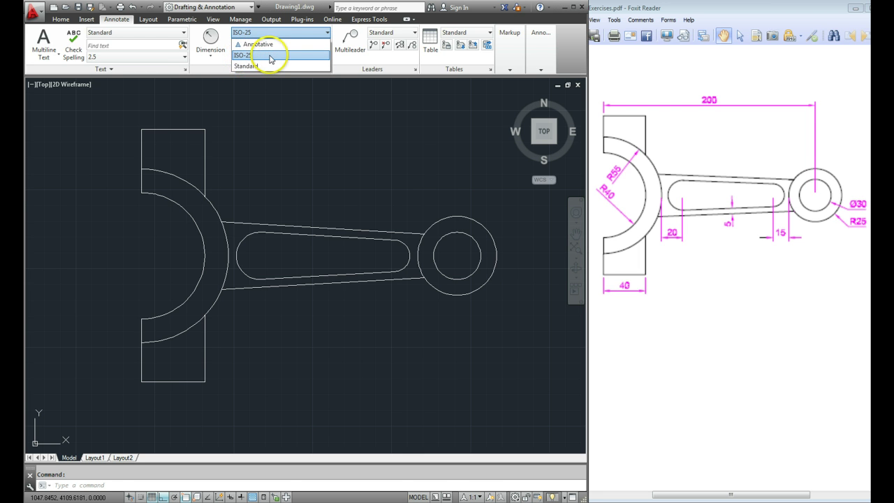
click(255, 58)
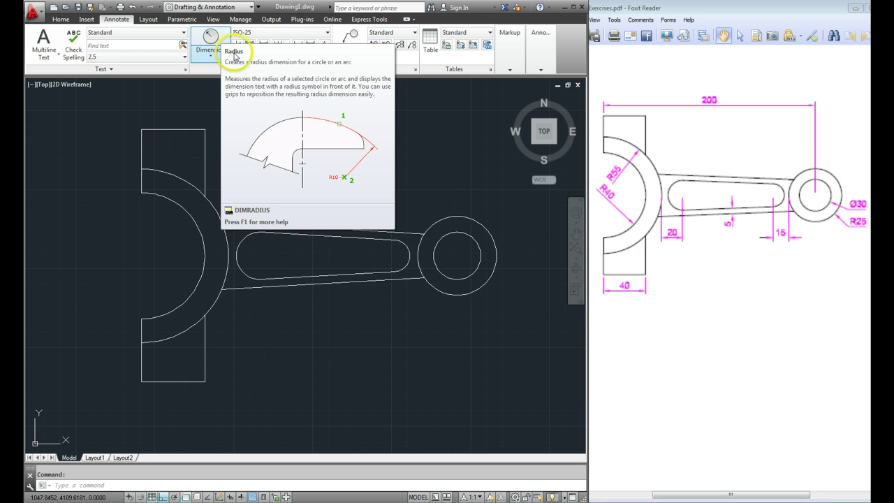
Add a horizontal linear dimension from the part's upper-left corner to the centre of the ring circles, placed above the part
click(215, 59)
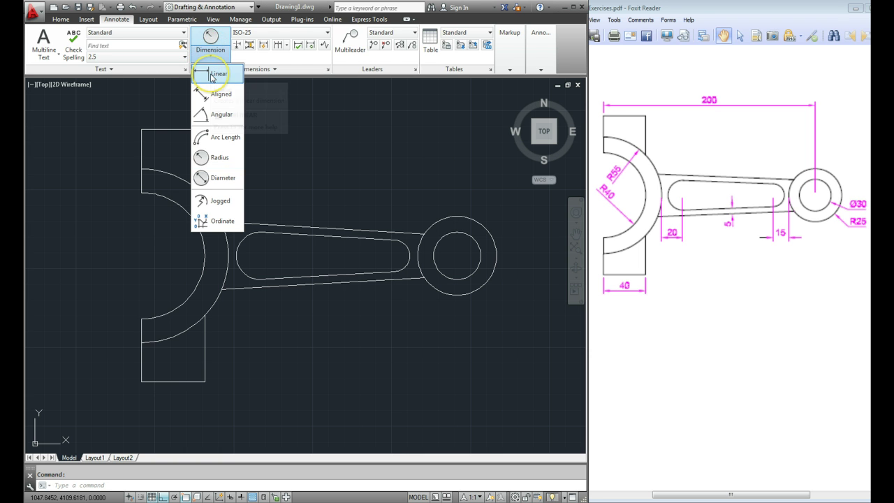
click(210, 74)
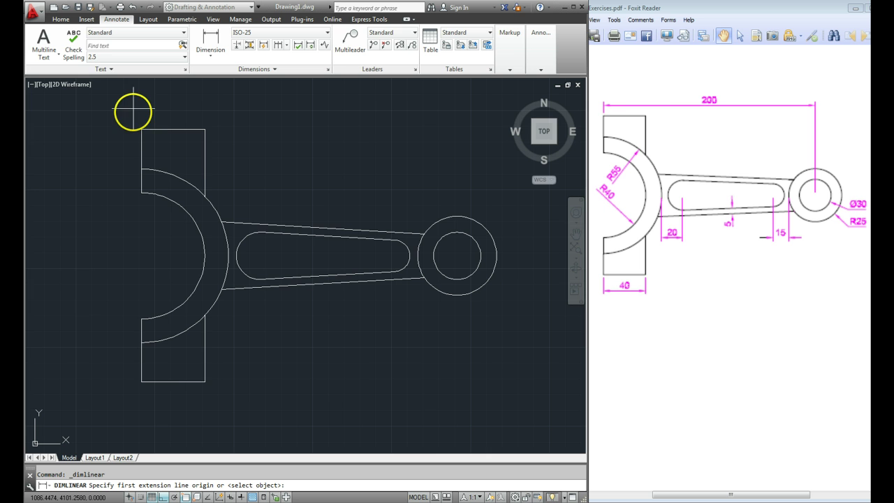
mouse_move(579, 115)
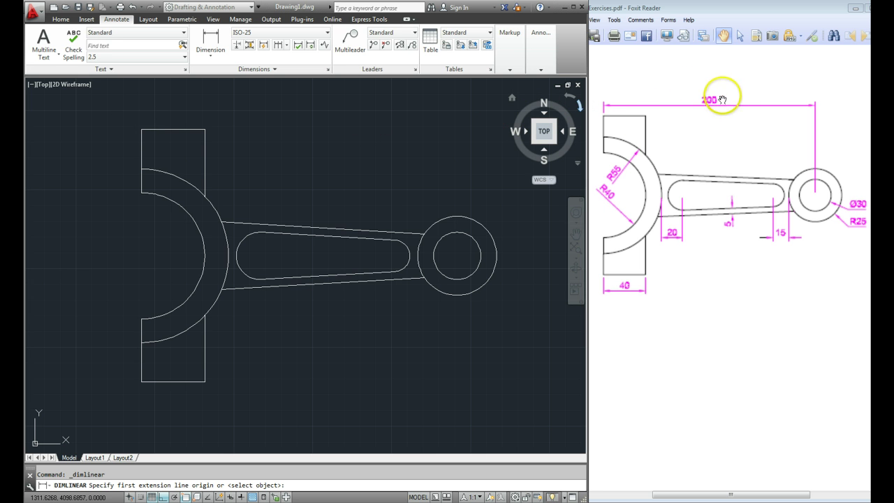
click(141, 129)
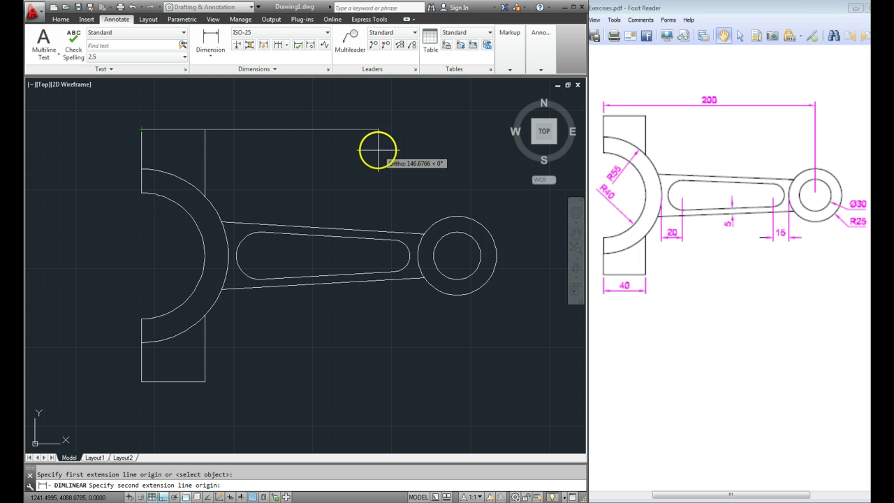
click(457, 256)
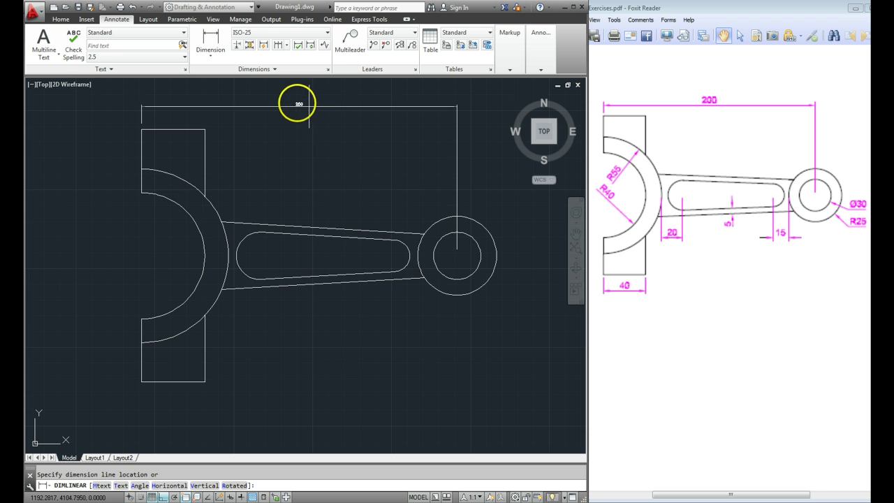
click(280, 102)
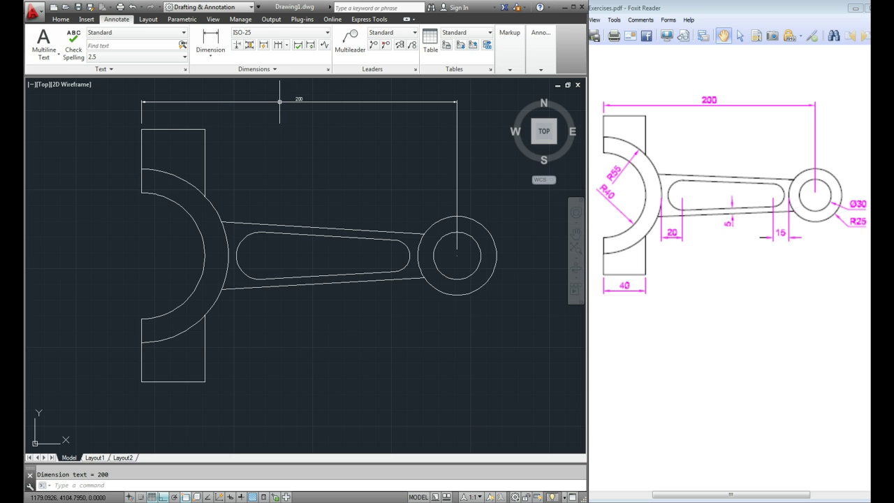
click(265, 157)
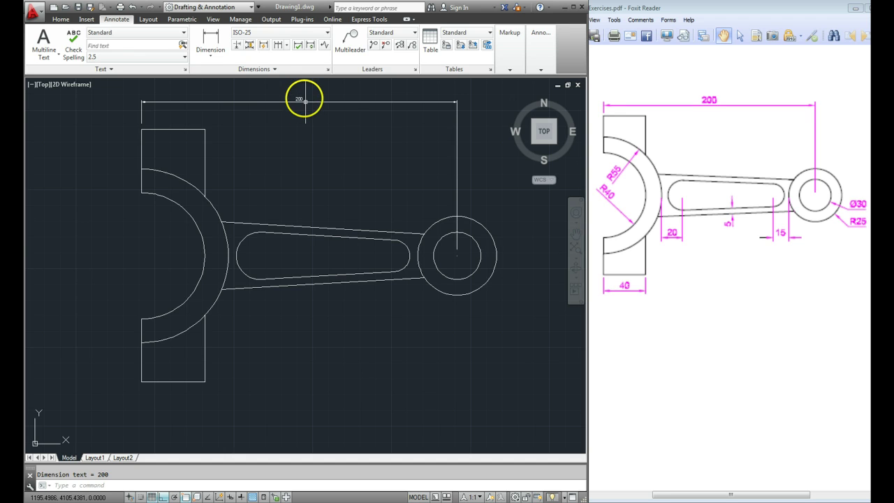
scroll(298, 98, up, 8)
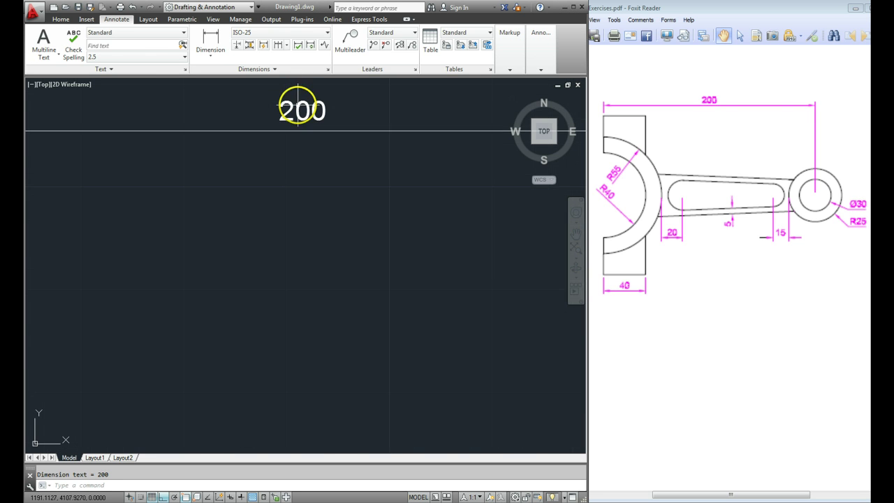
scroll(298, 106, down, 5)
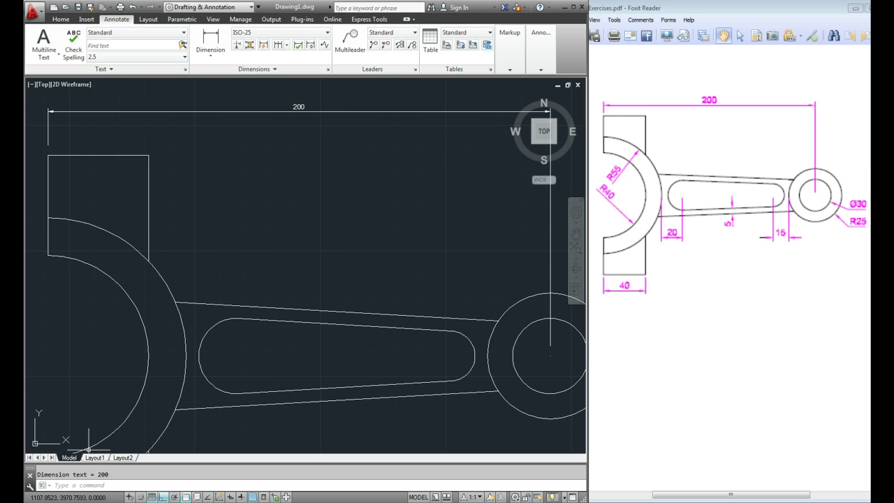
click(254, 256)
click(265, 186)
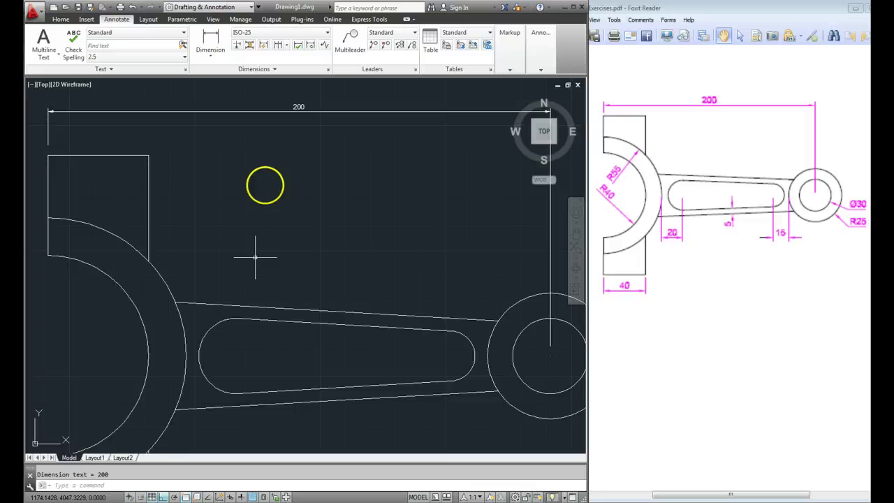
Modify the ISO-25 dimension style to use an arrow size of 5
click(327, 71)
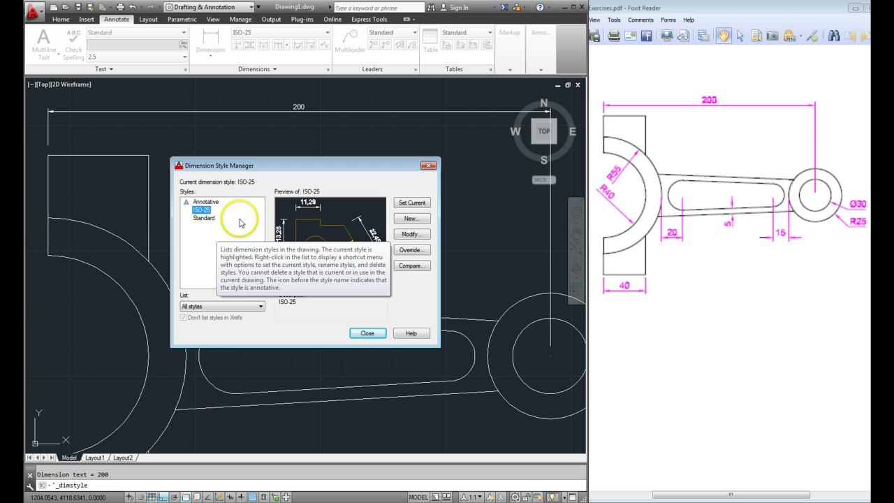
click(413, 236)
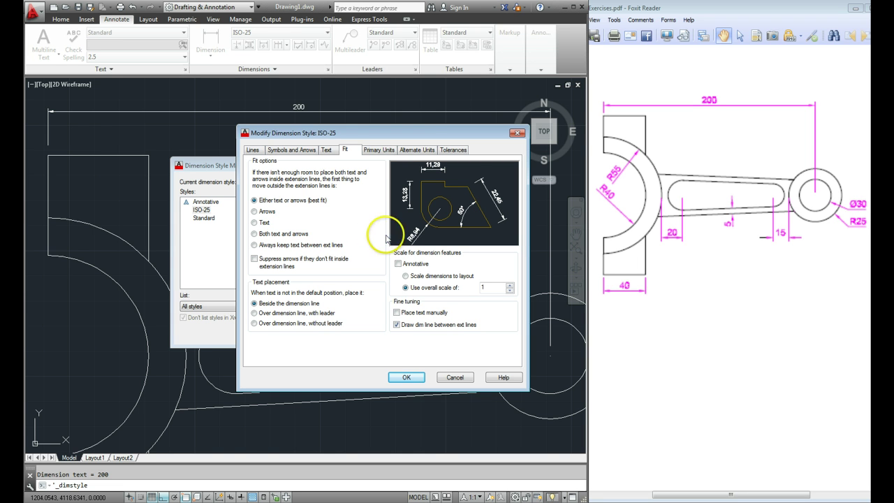
click(289, 150)
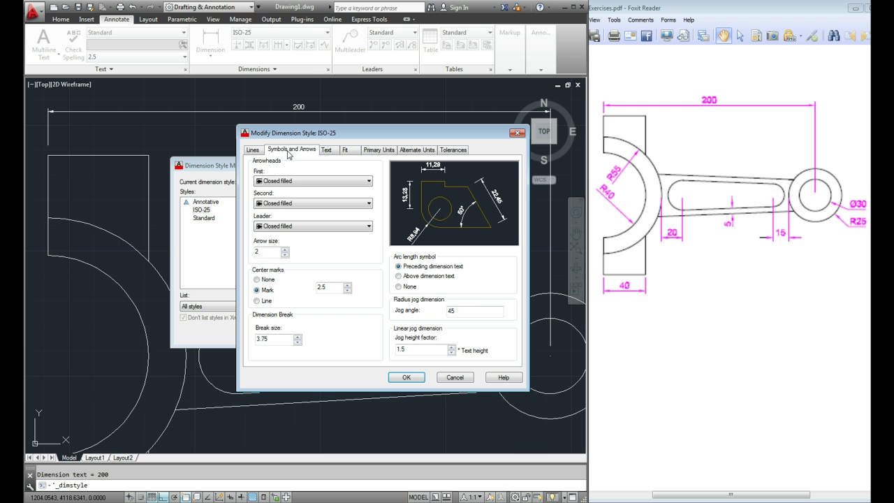
click(260, 183)
double_click(255, 252)
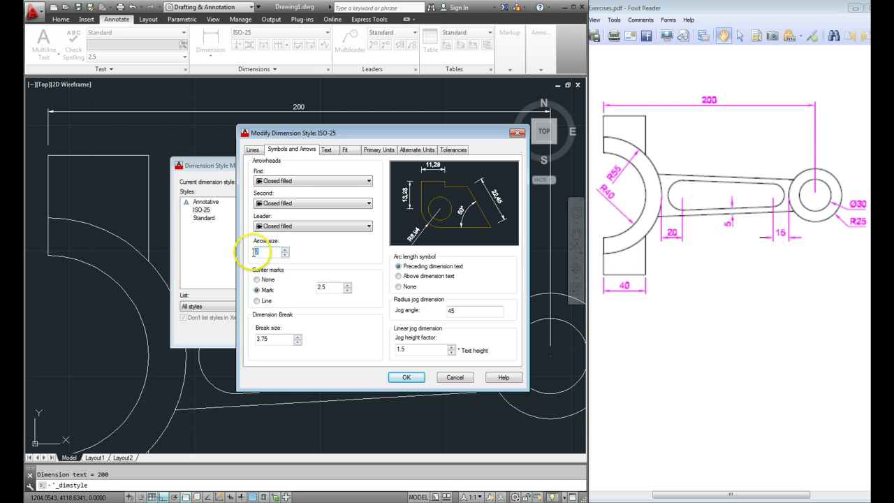
text(3)
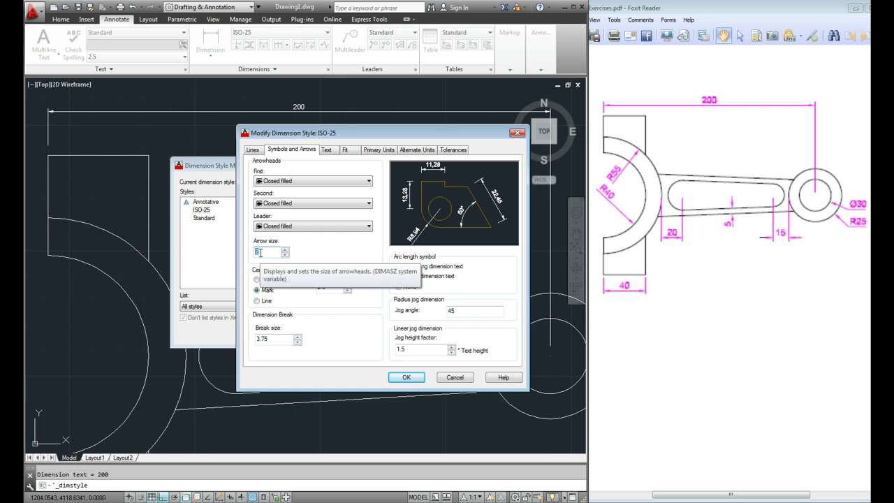
text(5)
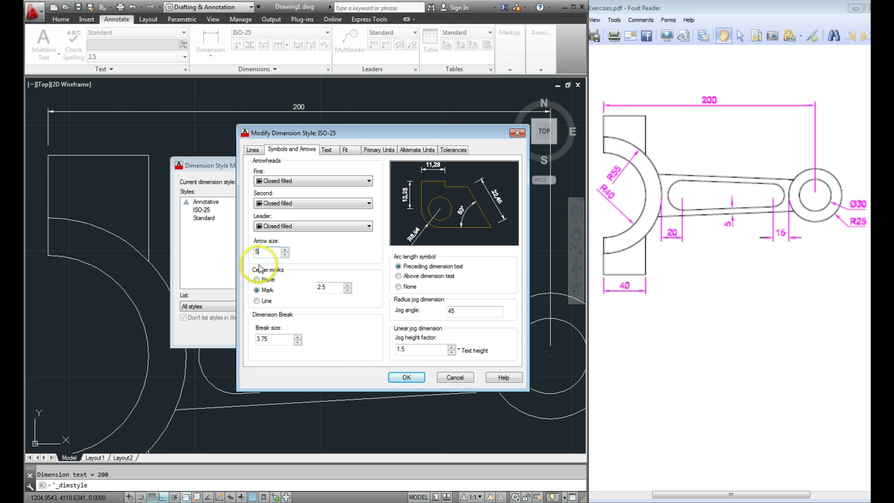
click(403, 377)
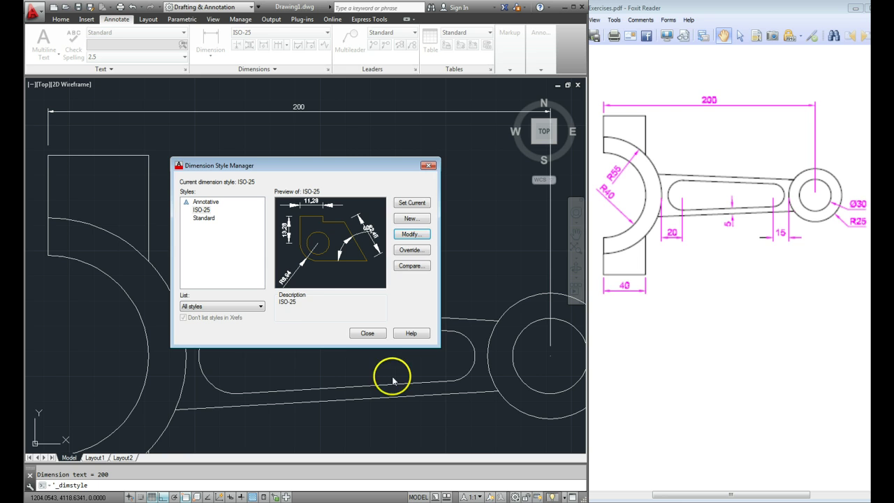
Set the ISO-25 dimension style's text height to 5 and close the style manager
click(411, 234)
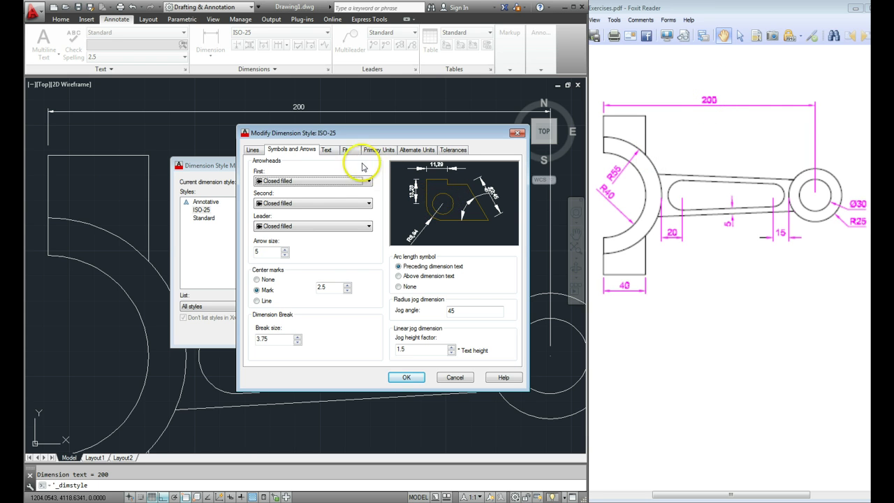
click(327, 150)
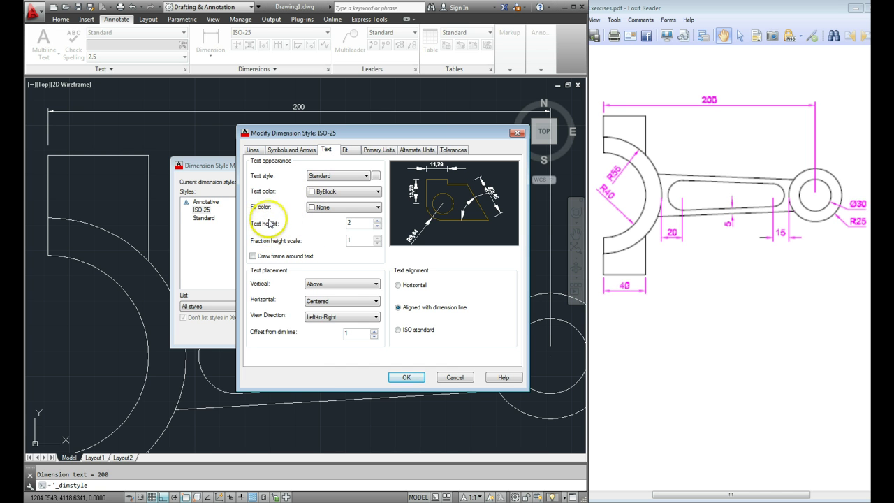
drag(356, 224, 343, 225)
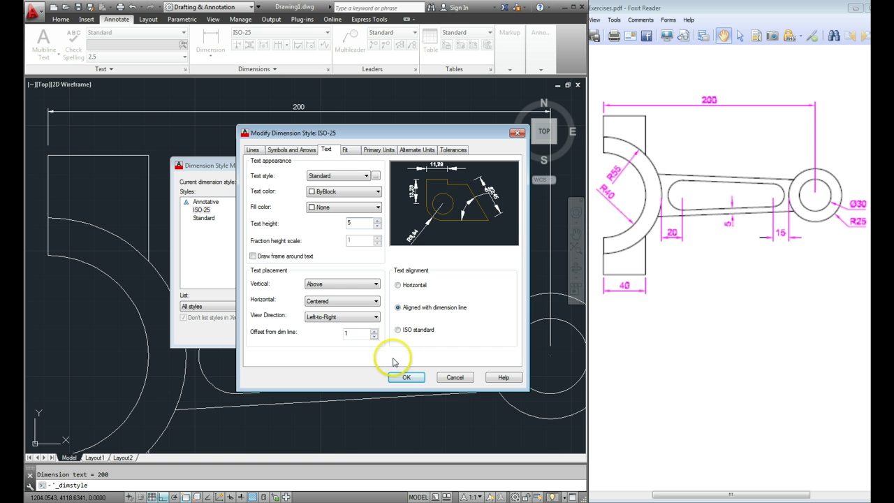
click(403, 378)
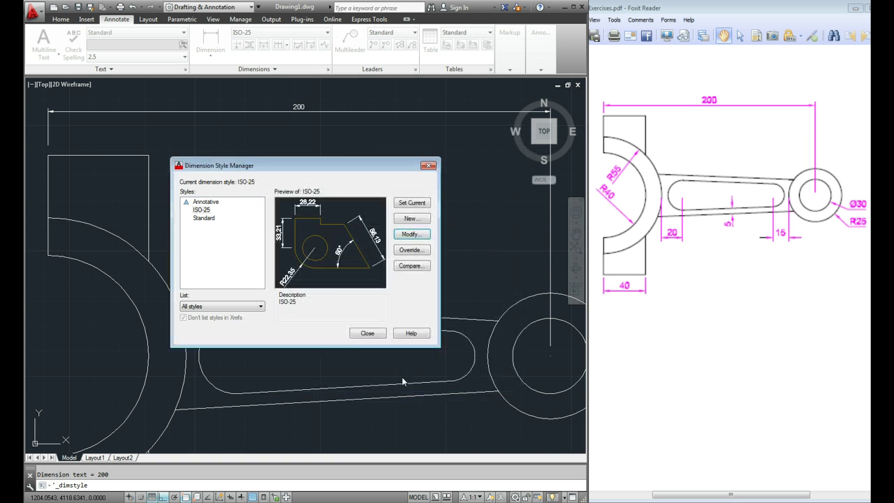
click(368, 334)
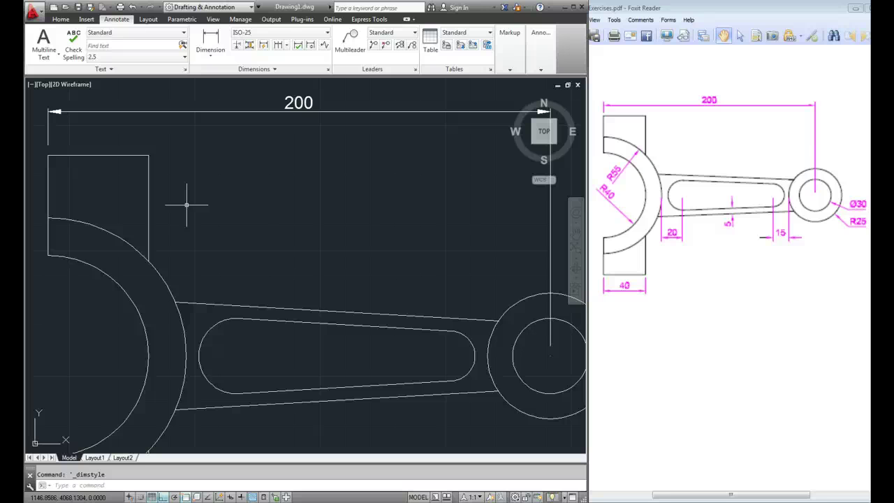
click(327, 70)
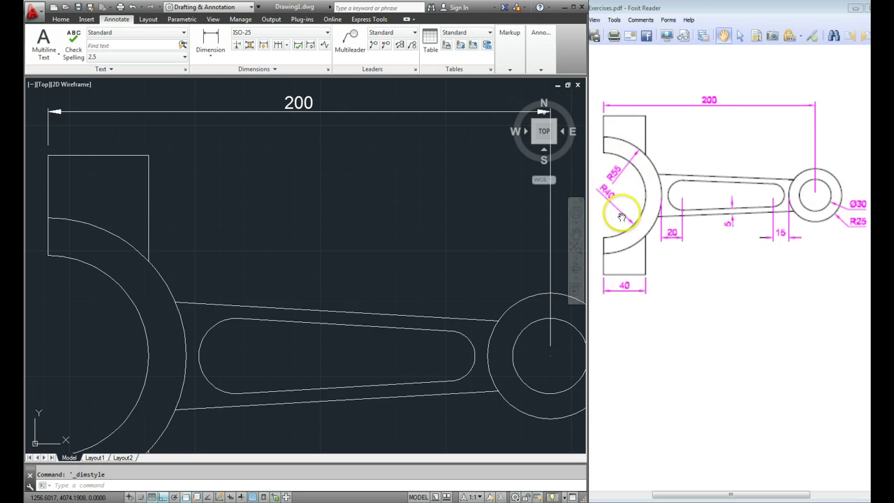
Add a radius dimension to the fork's outer arc, placing its text inside the inner arc
scroll(321, 259, down, 2)
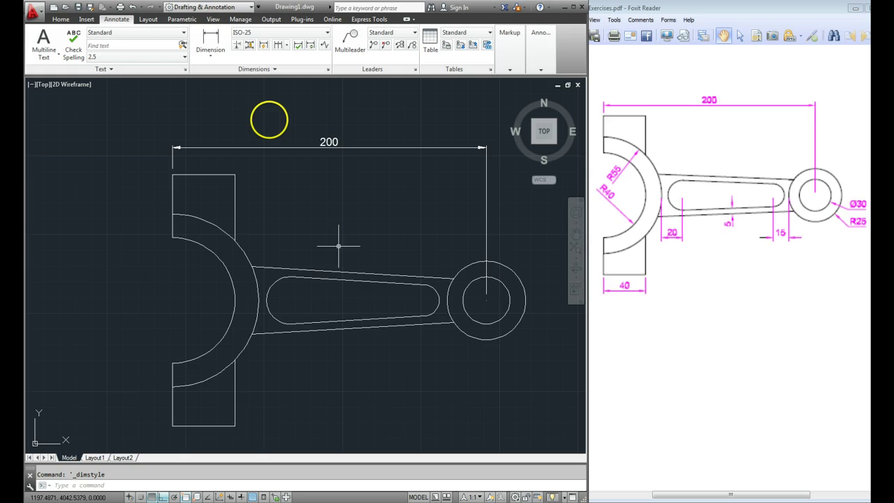
click(209, 59)
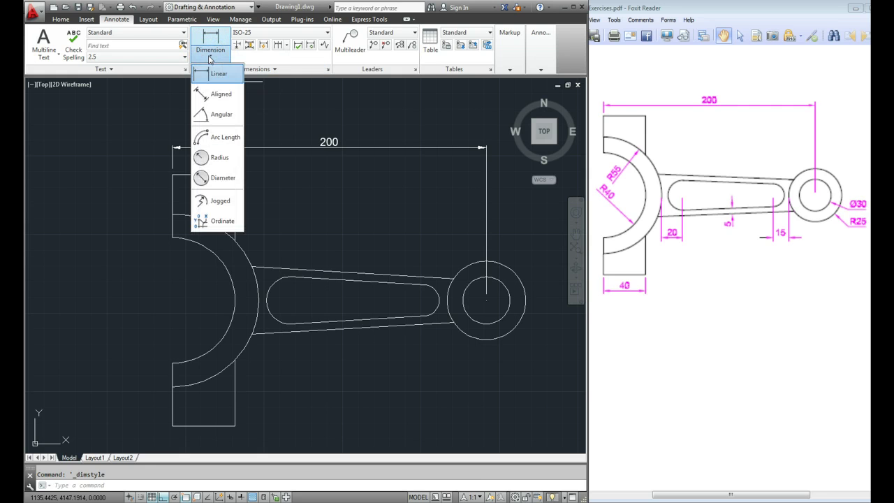
click(208, 160)
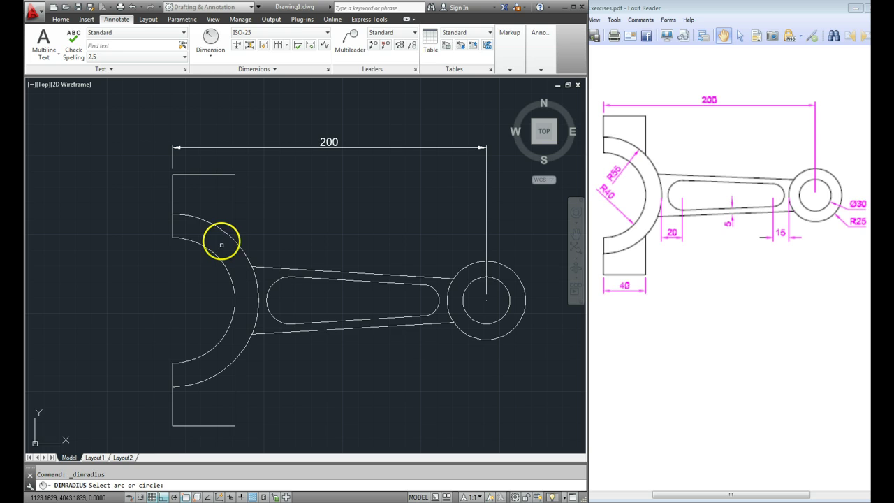
click(219, 228)
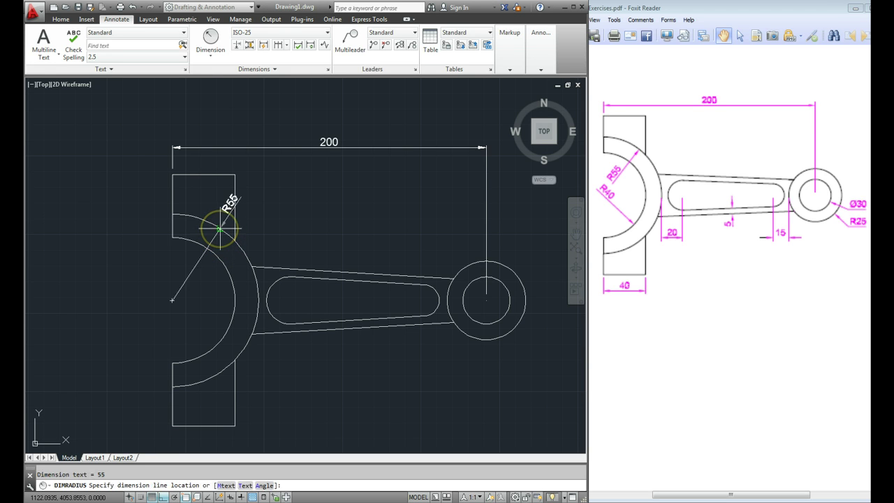
click(183, 281)
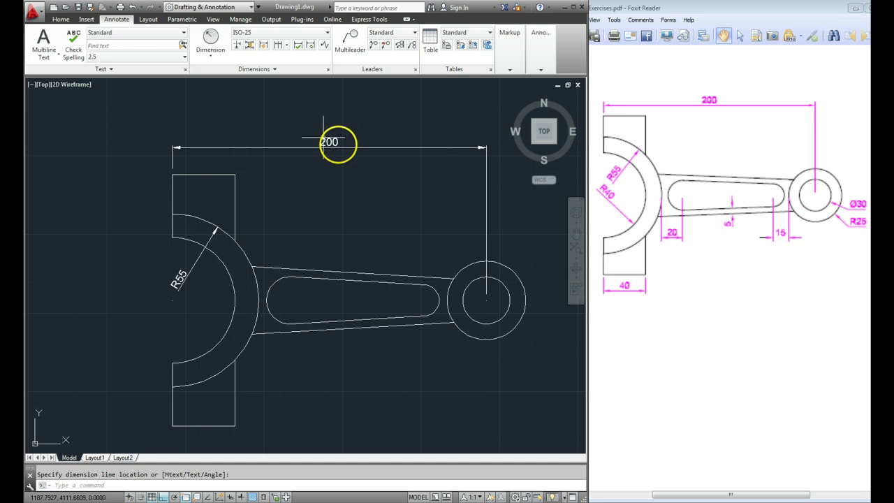
mouse_move(328, 145)
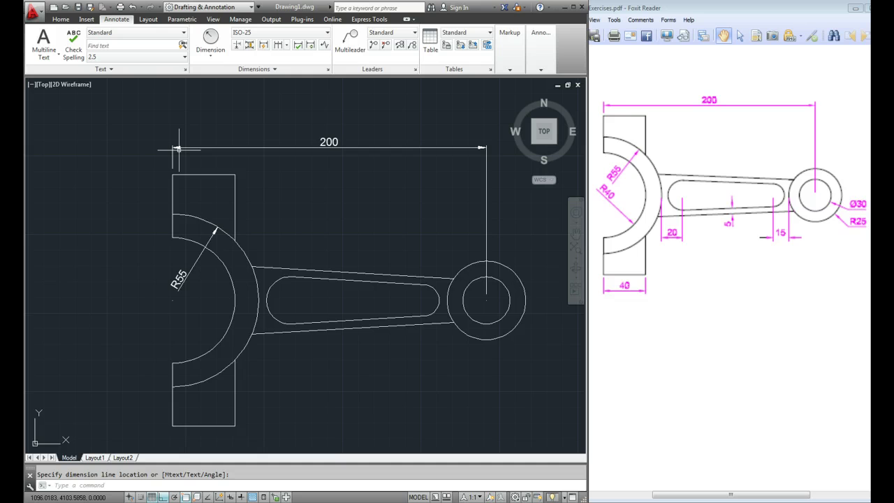
click(184, 217)
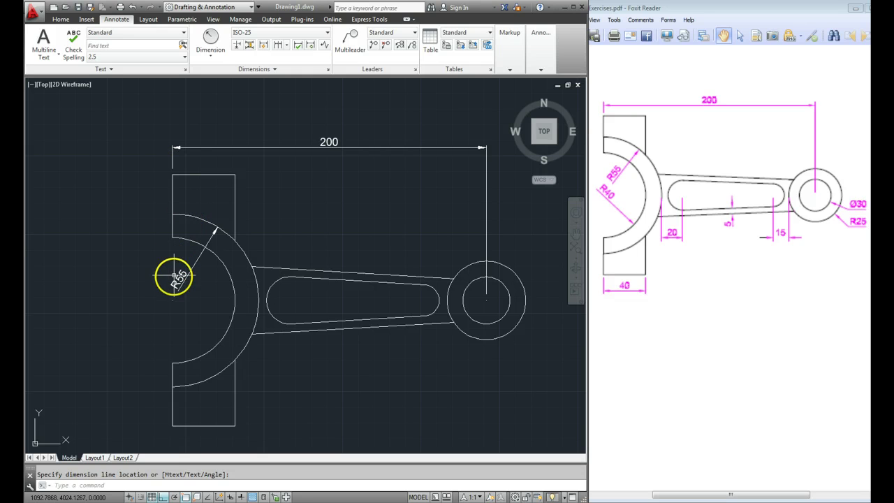
click(190, 281)
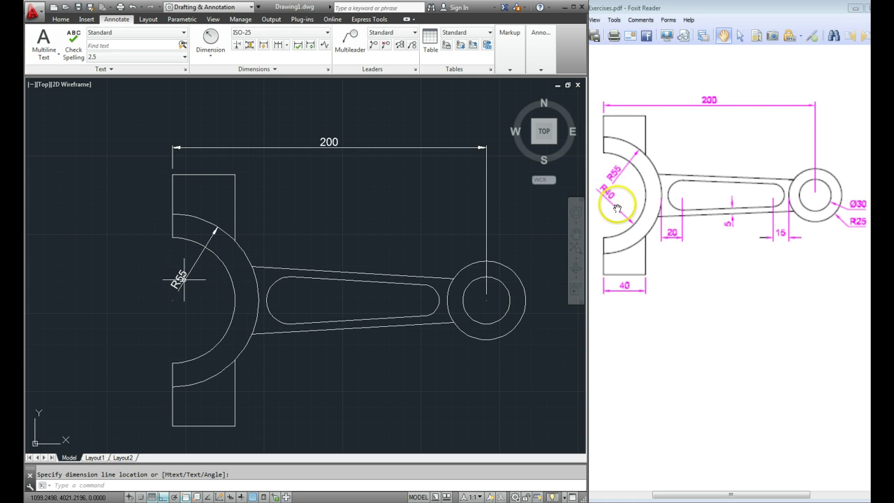
Add a radius dimension to the fork's inner arc, placing its text inside the arc below the R55 text
click(212, 39)
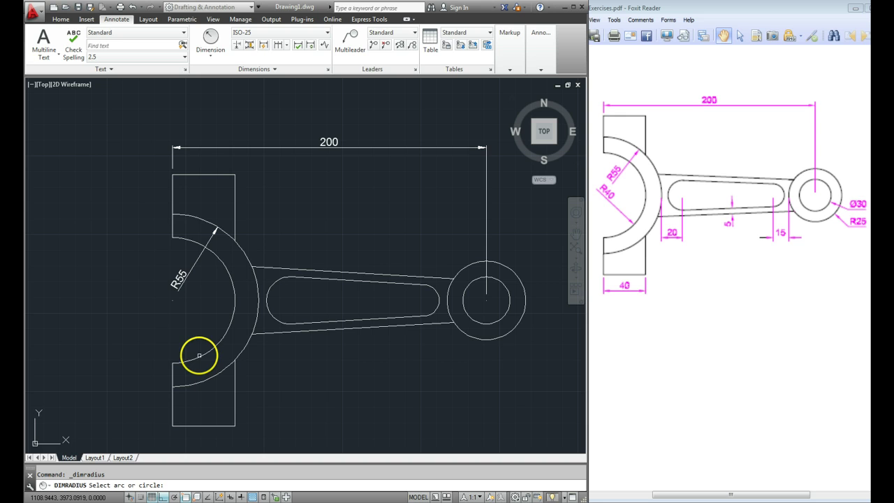
click(199, 356)
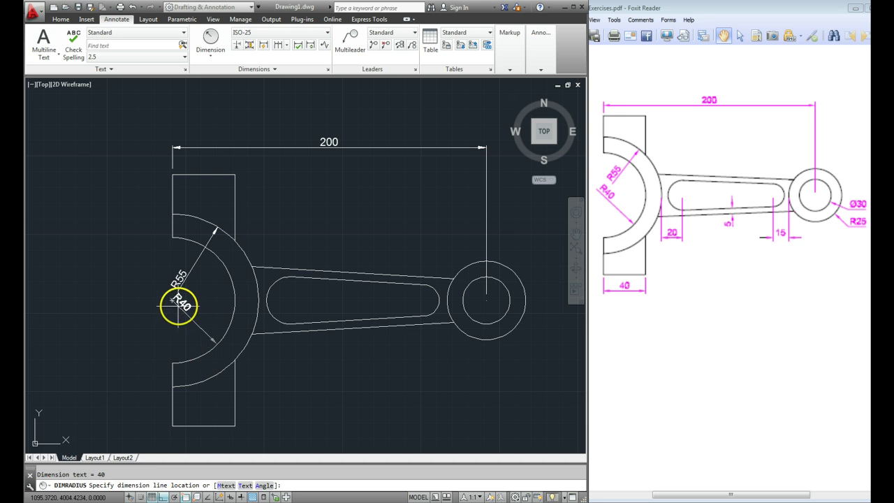
click(185, 303)
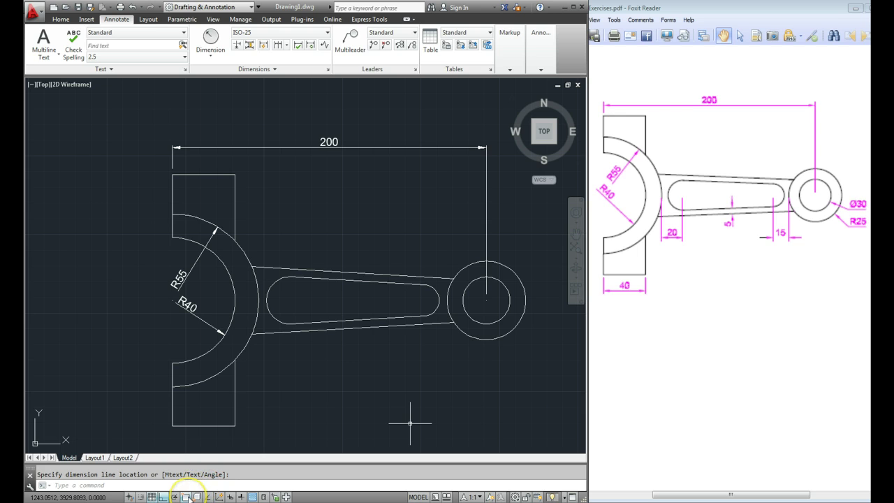
Check in the running object snap modes that the Perpendicular snap is enabled
click(186, 497)
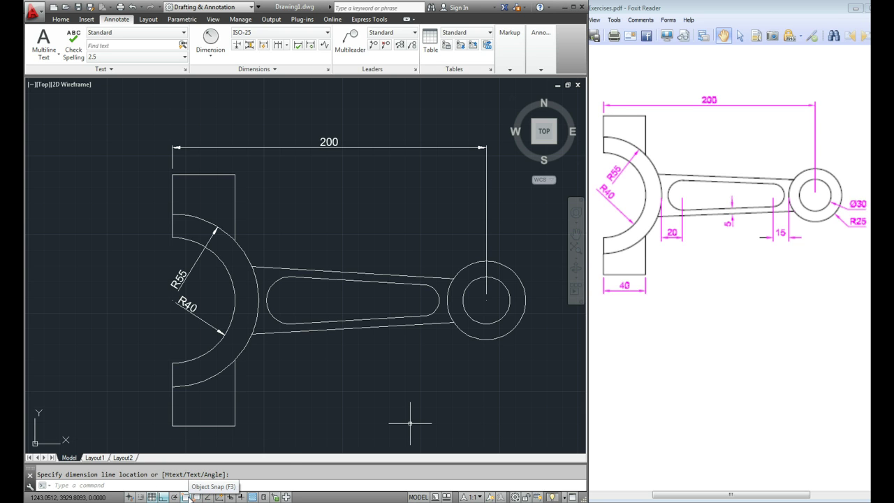
right_click(188, 496)
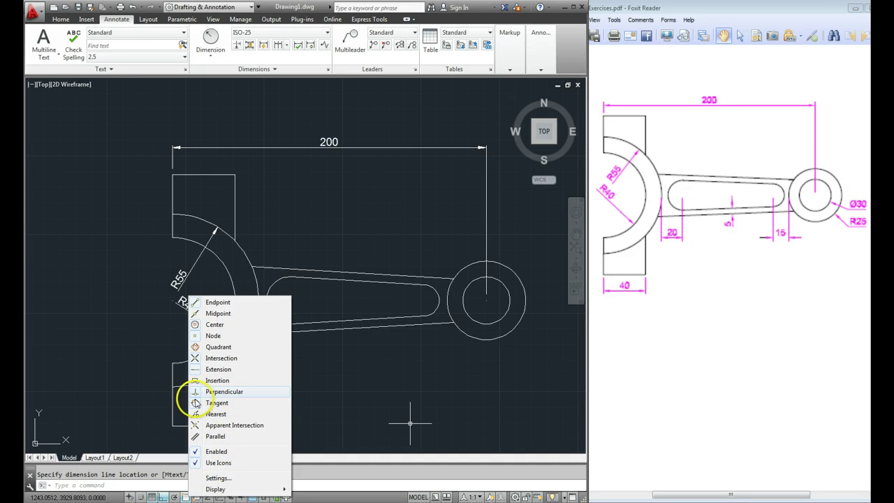
click(57, 489)
right_click(187, 497)
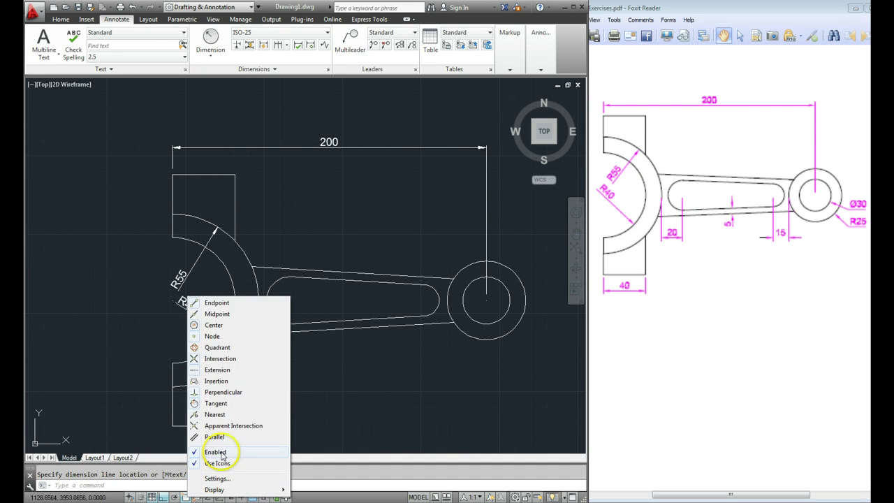
click(423, 323)
Add an aligned dimension from the right end of the slot's lower edge perpendicular to the rod's lower edge
scroll(423, 321, up, 3)
key(Escape)
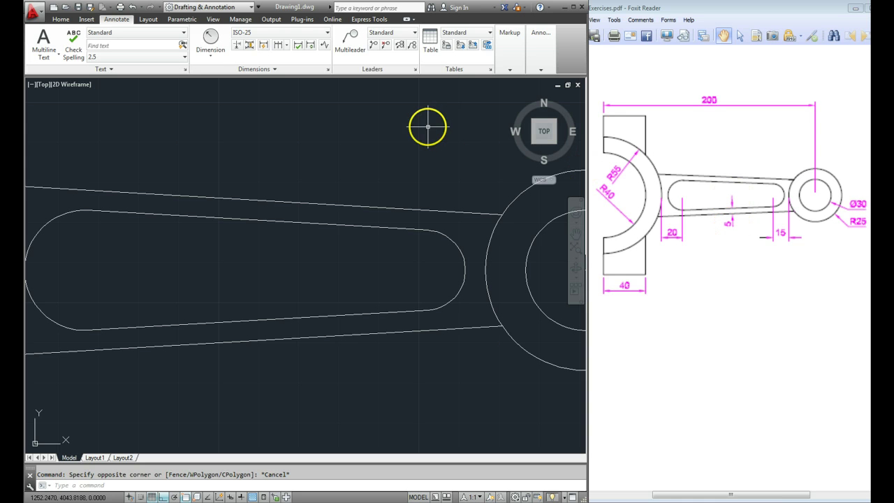
click(210, 55)
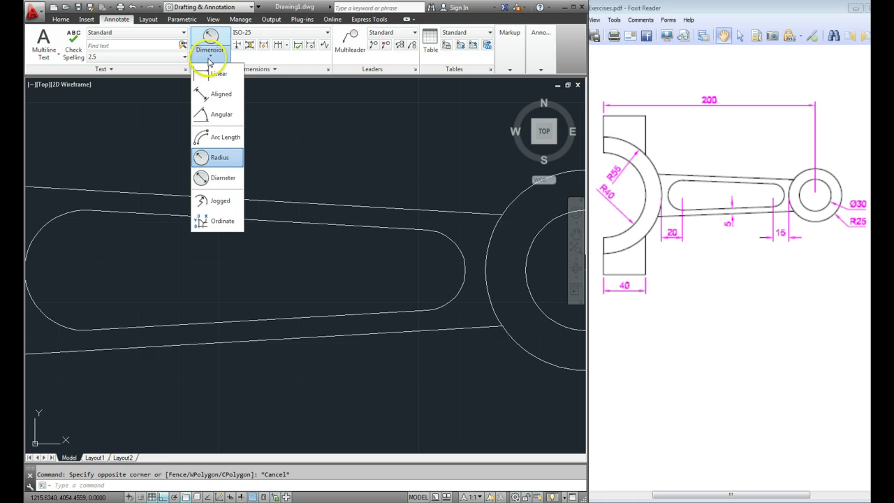
click(211, 95)
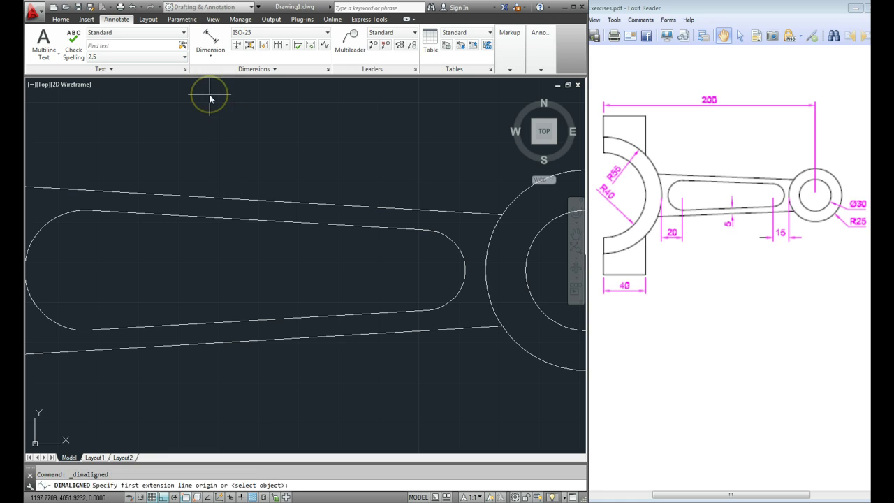
click(427, 310)
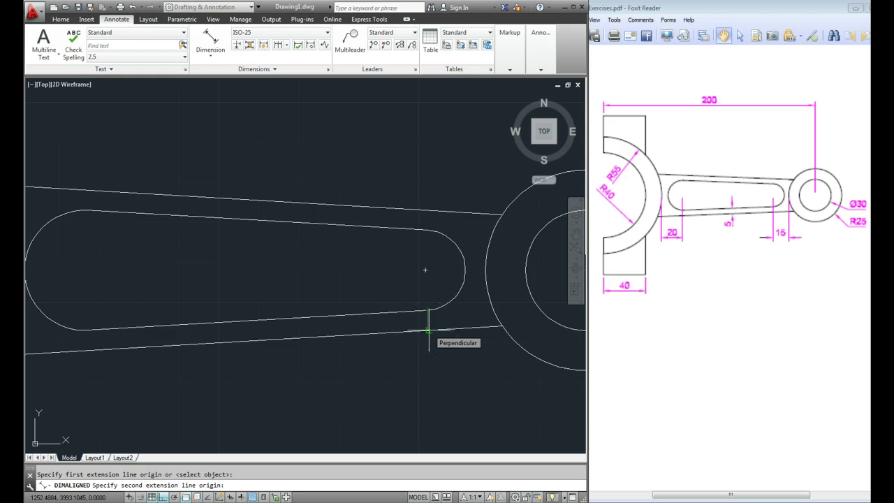
click(428, 330)
click(428, 330)
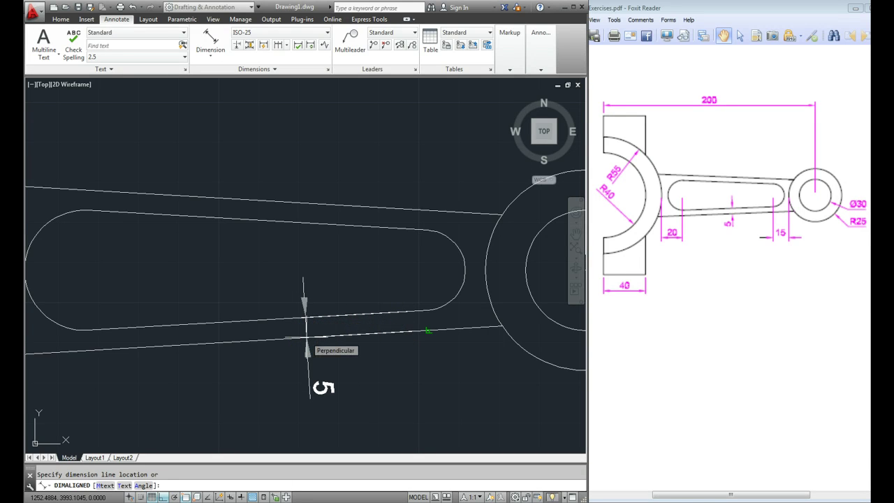
click(306, 337)
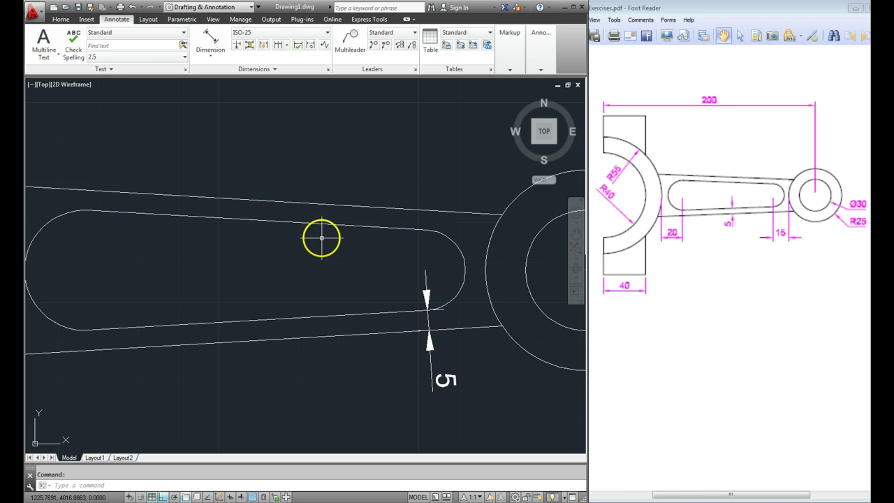
Modify the ISO-25 dimension style's fit settings so no dimension line is drawn between extension lines, and close the style manager
click(327, 70)
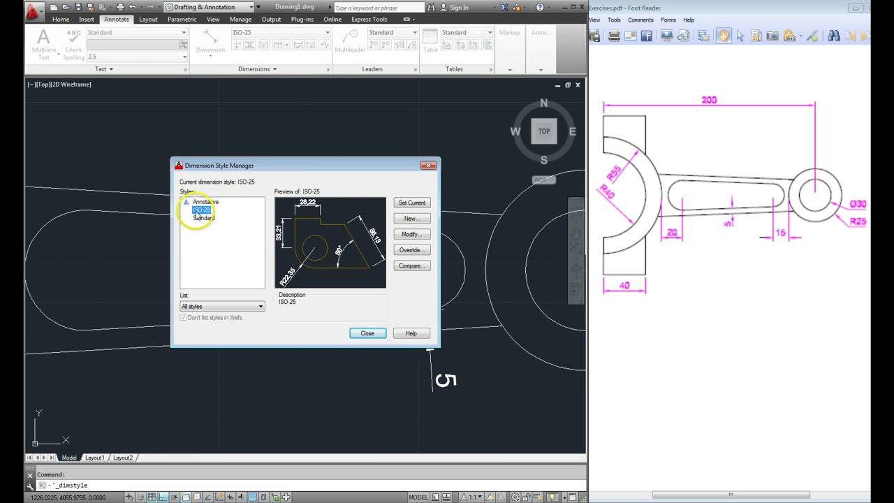
click(411, 235)
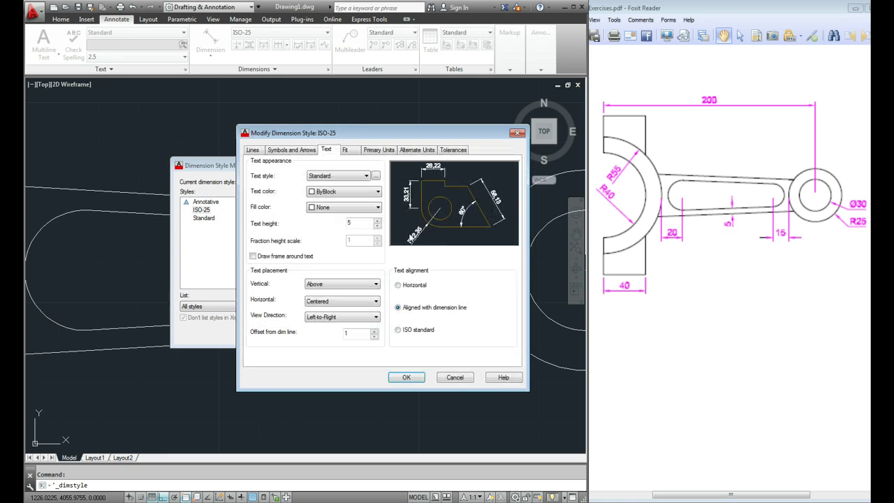
click(346, 150)
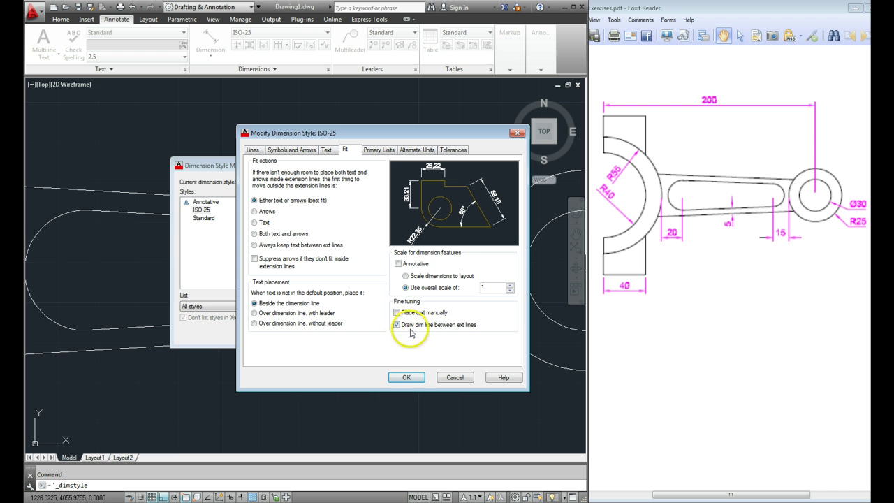
click(396, 324)
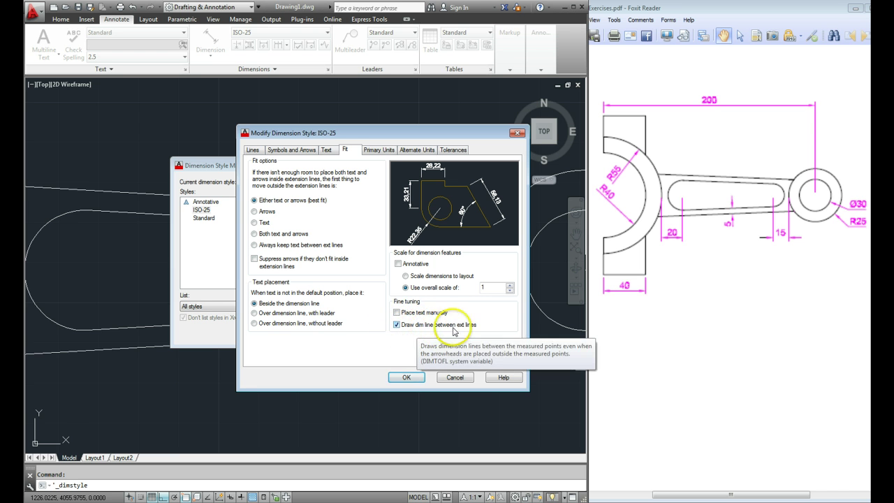
click(396, 324)
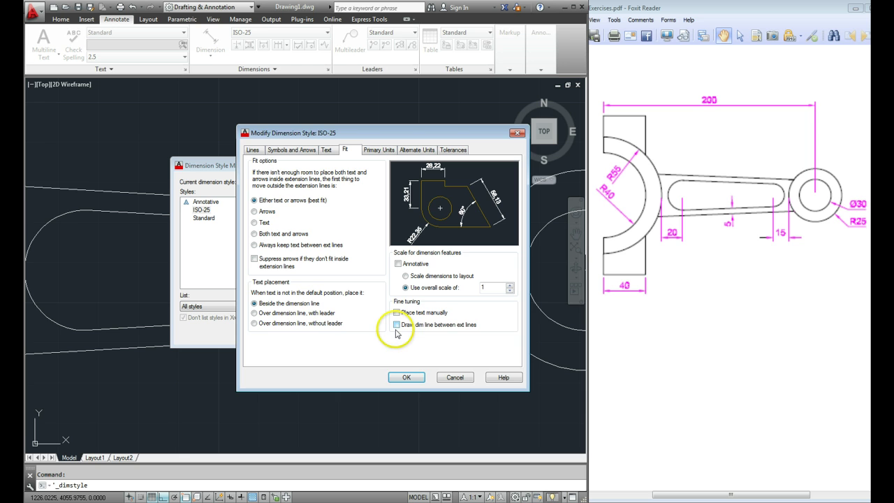
click(411, 379)
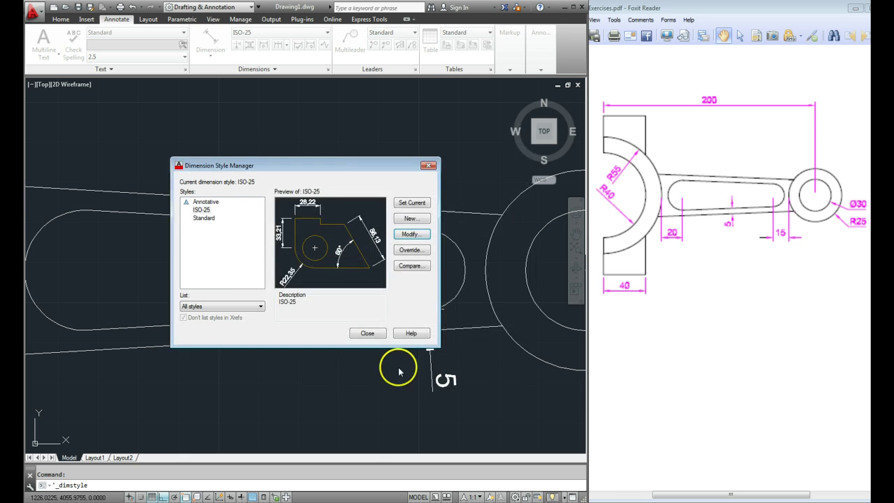
click(365, 333)
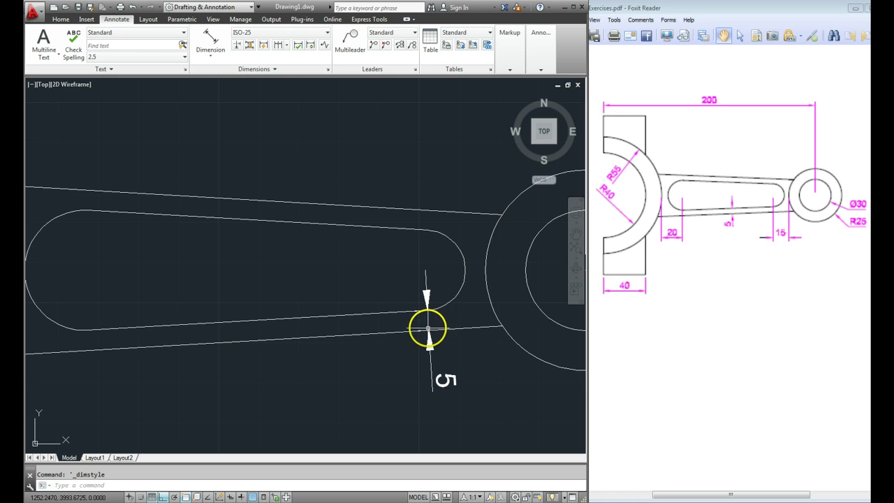
Add a horizontal linear dimension from the centre of the slot's left arc to the fork's outer arc, placed below the rod
scroll(441, 314, down, 6)
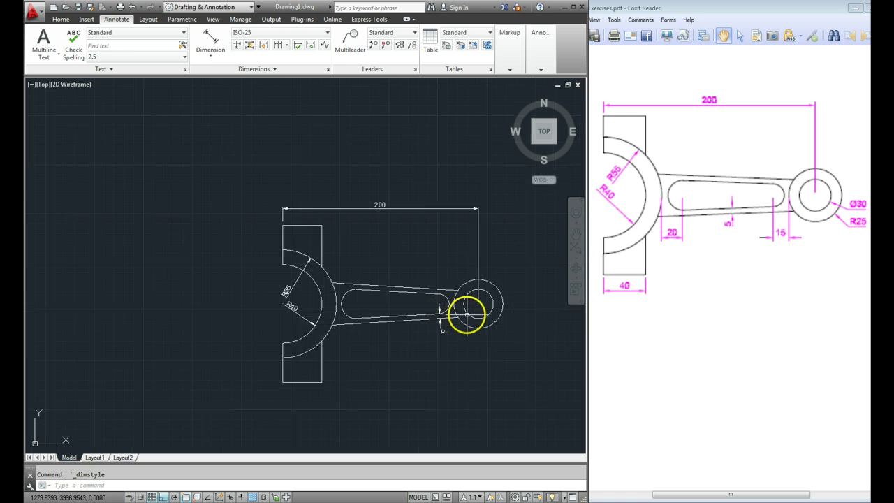
middle_drag(466, 315, 455, 315)
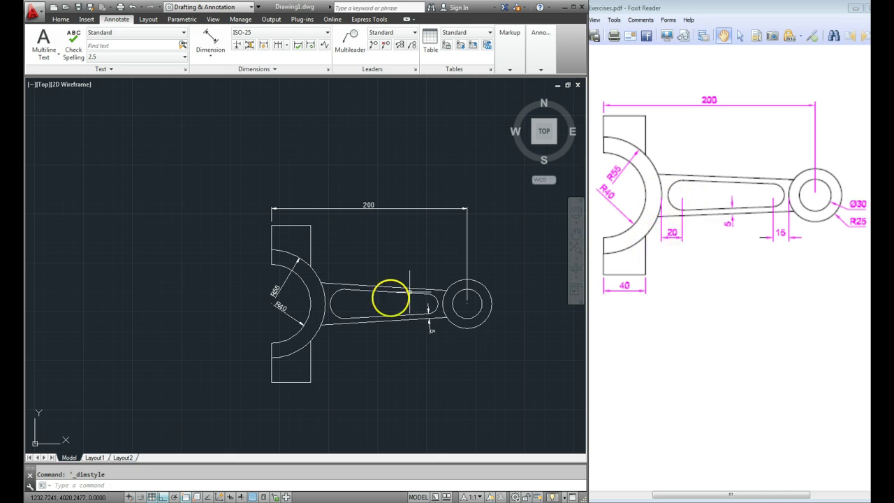
scroll(338, 303, up, 4)
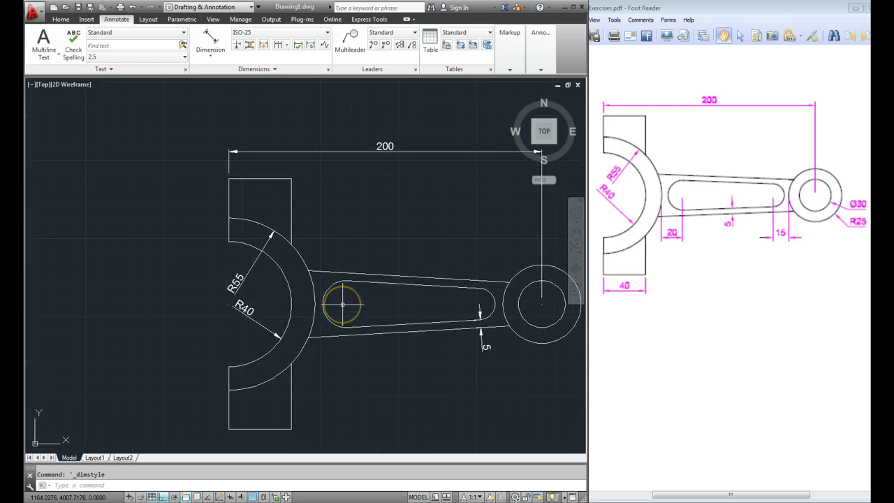
click(210, 54)
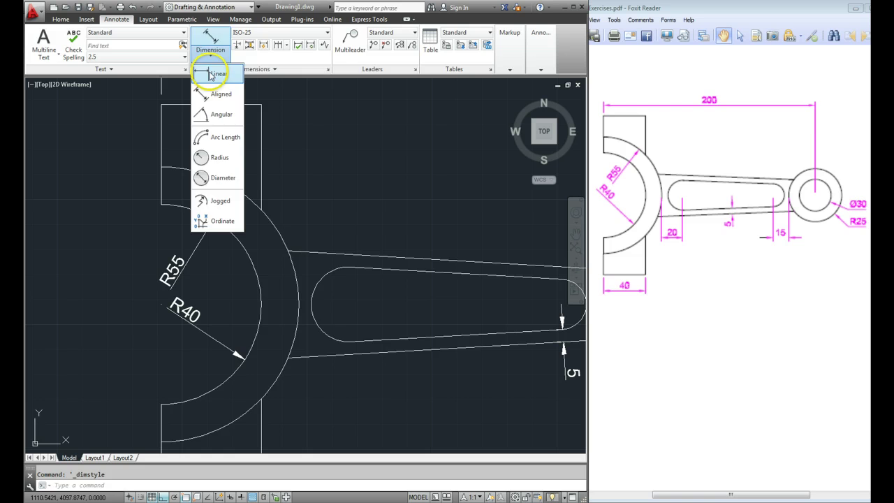
click(213, 74)
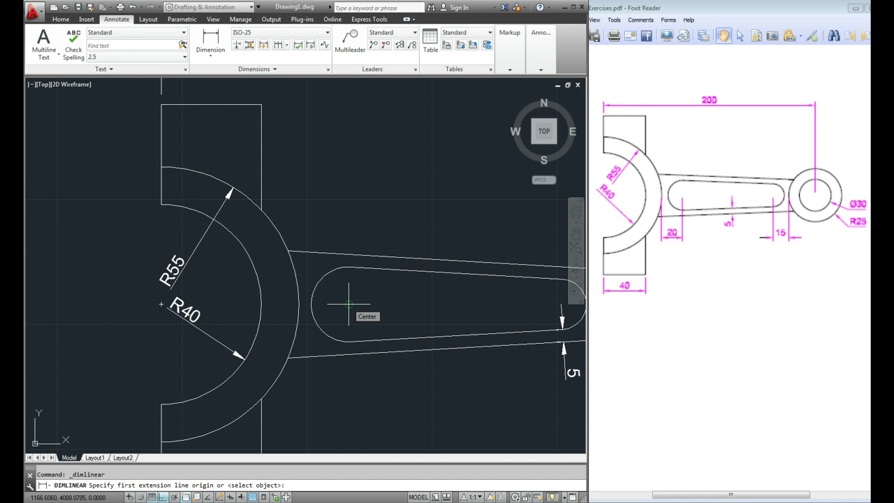
click(347, 303)
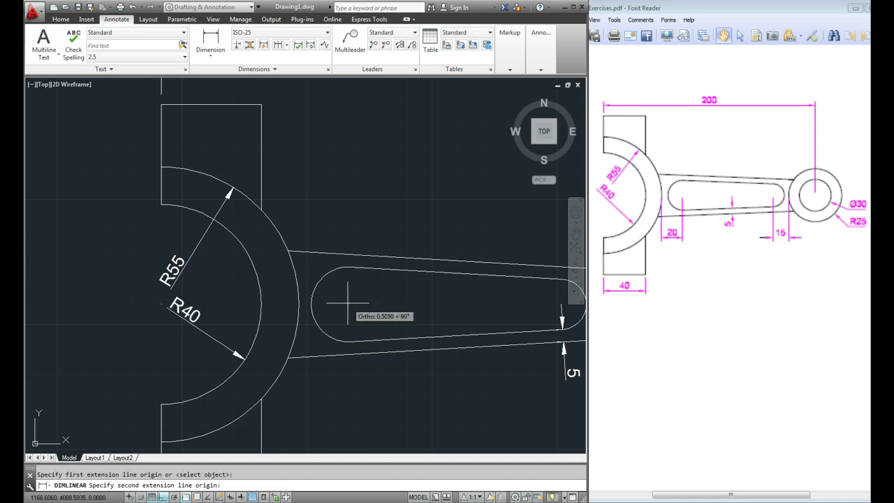
click(297, 304)
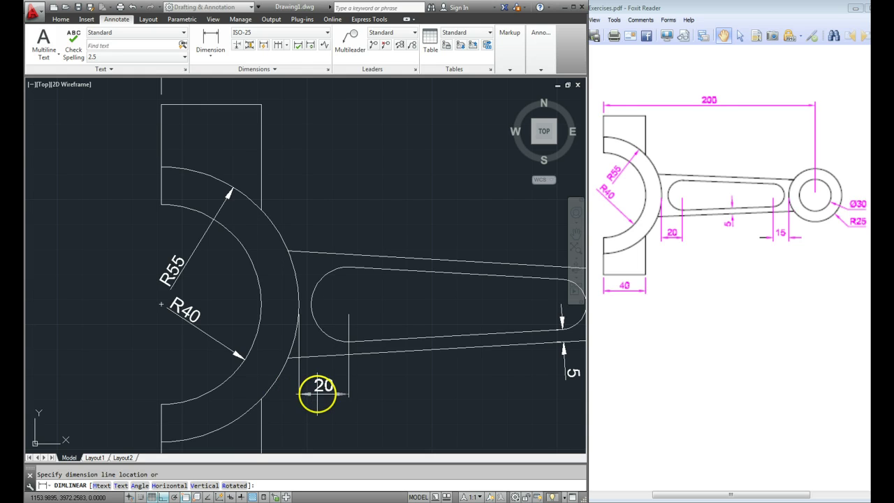
click(318, 395)
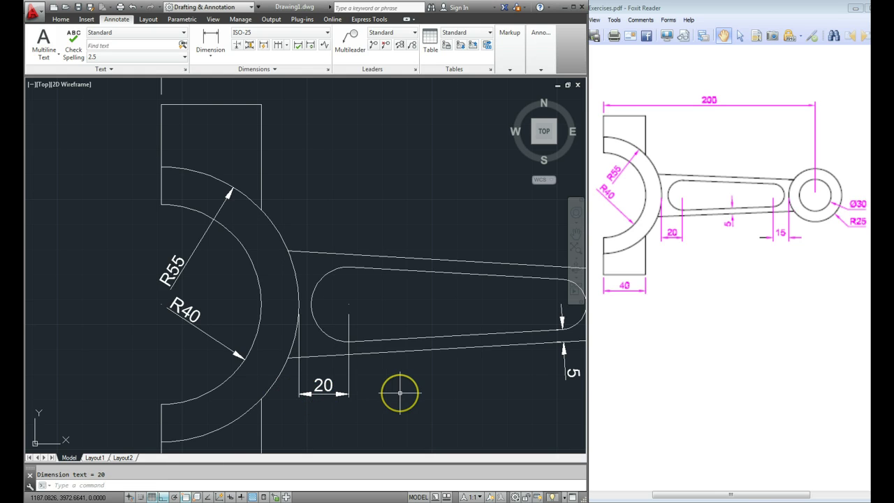
Add a multileader from the bottom of the ring's inner circle to a landing outside the ring's lower right, with the text Ø30
scroll(396, 389, down, 5)
middle_drag(471, 391, 393, 384)
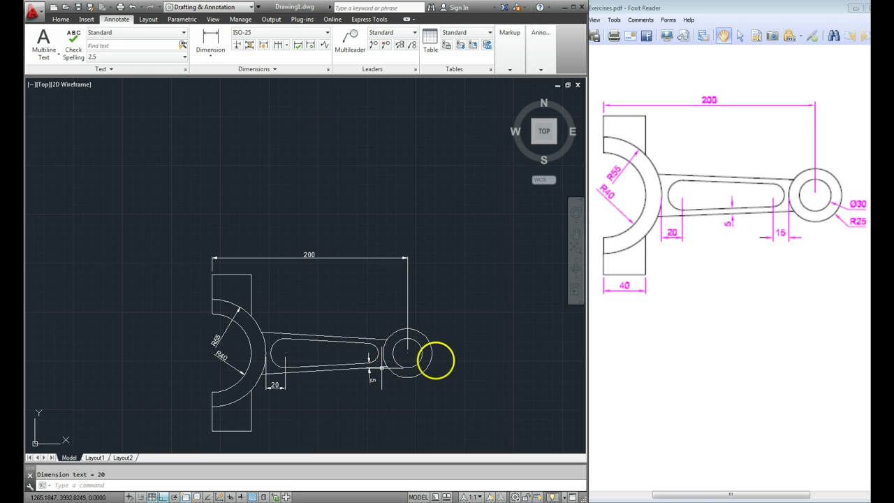
scroll(433, 360, up, 5)
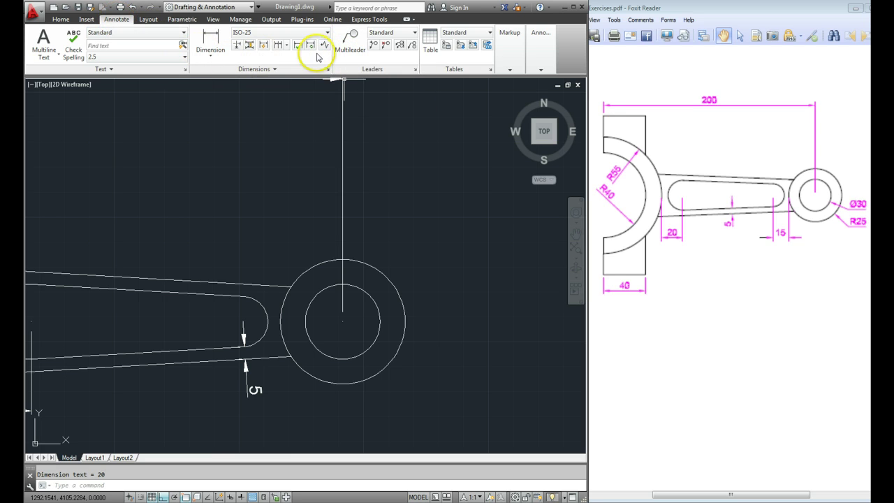
click(353, 41)
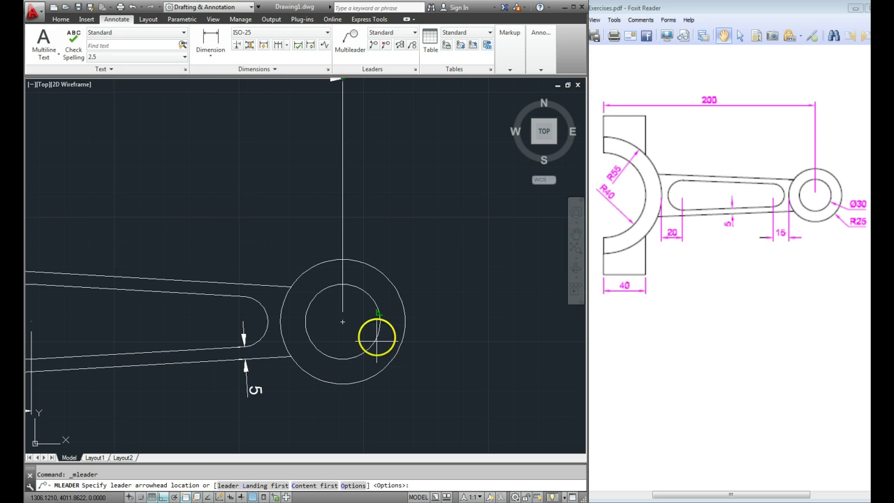
click(373, 348)
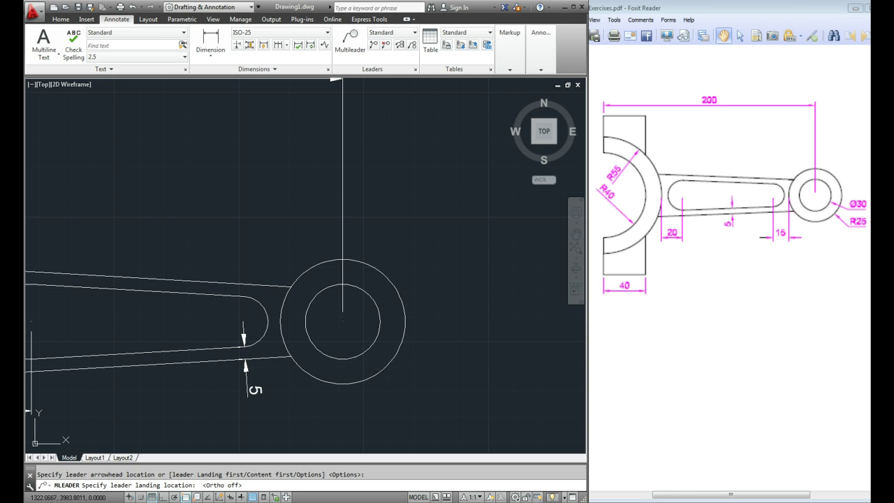
click(393, 403)
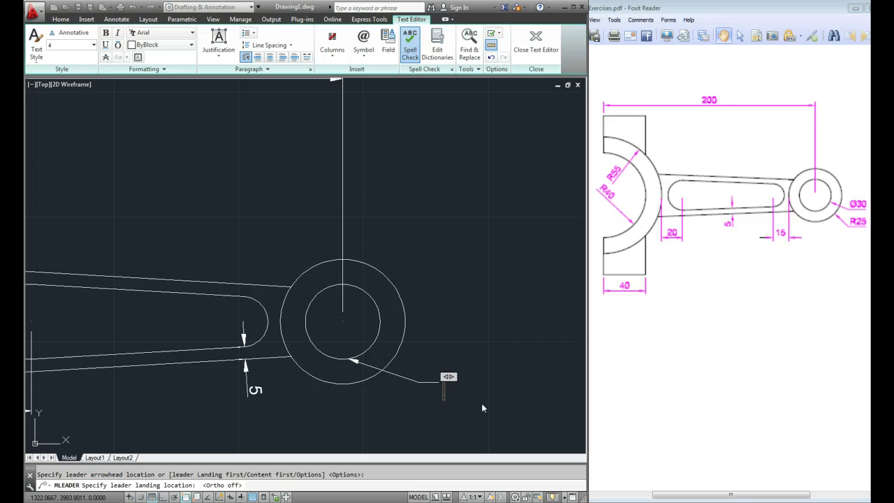
text(%%c)
click(482, 407)
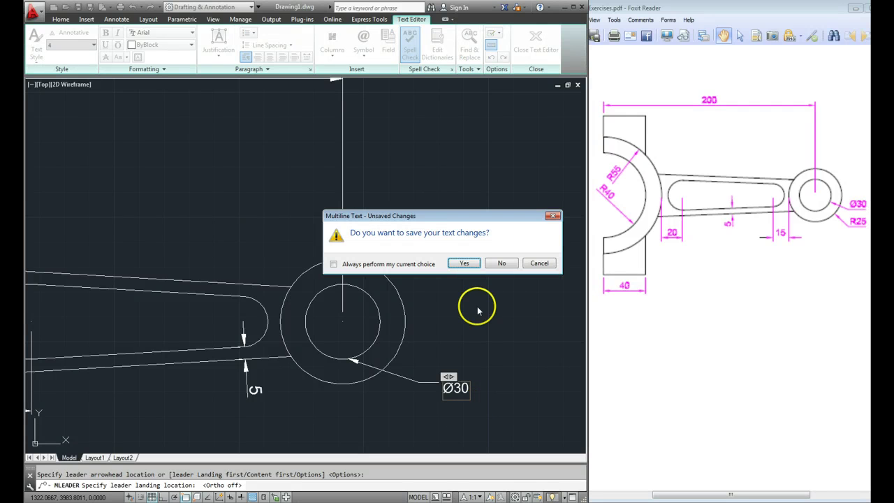
click(465, 263)
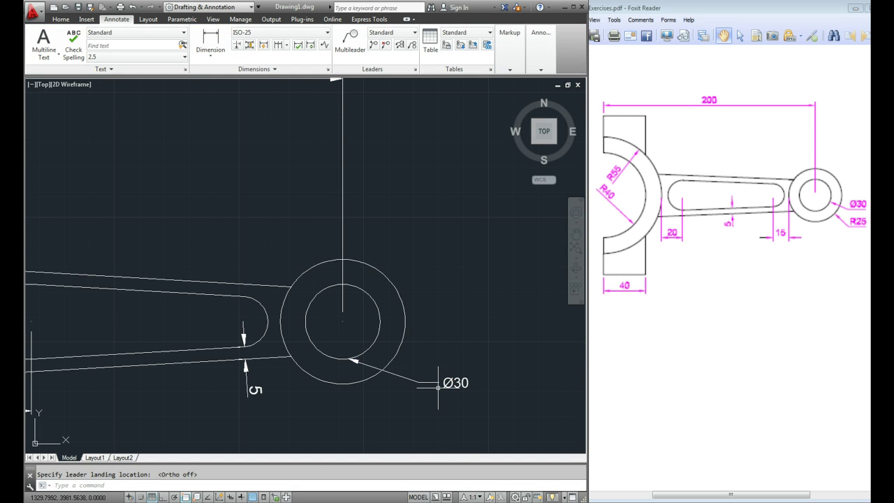
click(412, 381)
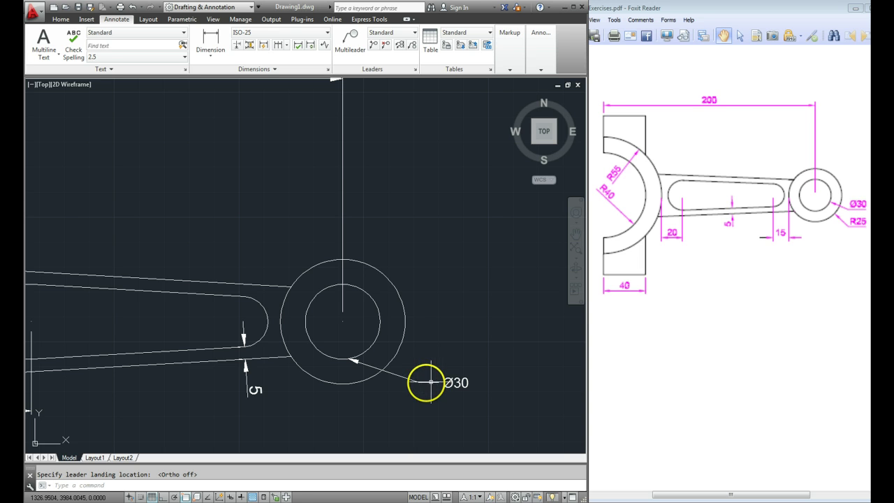
Modify the Standard multileader style so its left attachment is Underline bottom line, and close the style manager
click(428, 382)
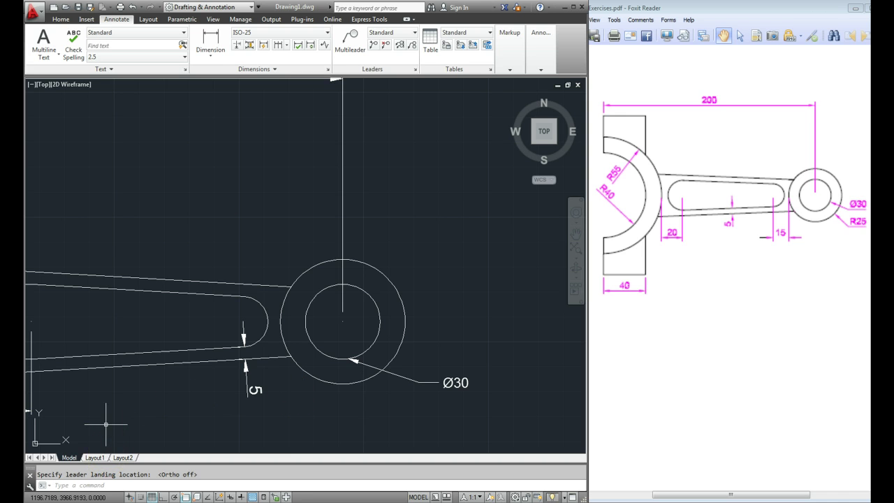
click(345, 225)
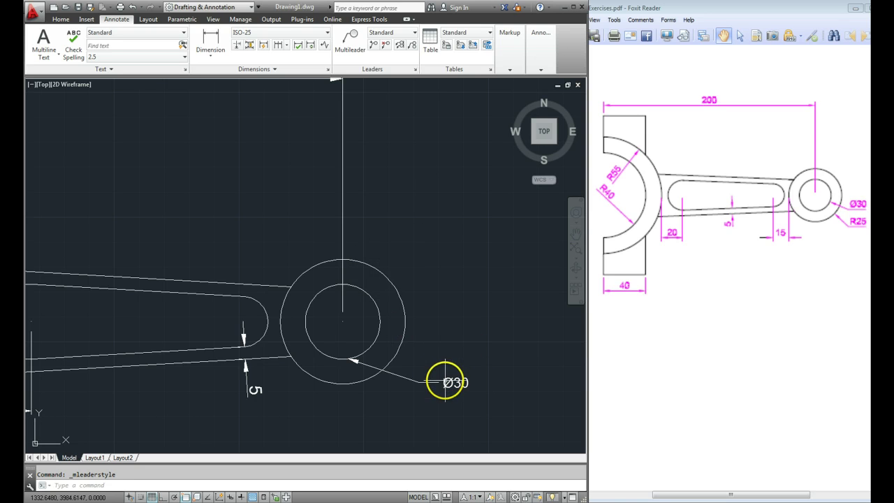
click(415, 72)
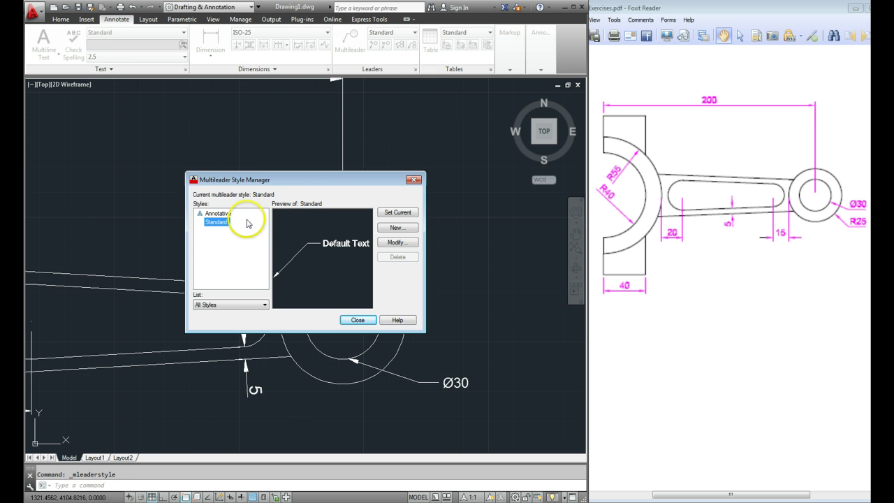
click(395, 243)
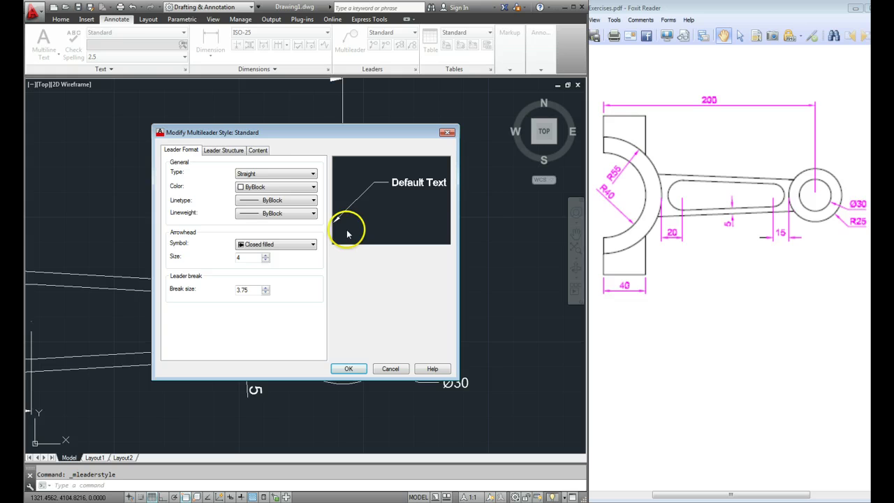
click(257, 153)
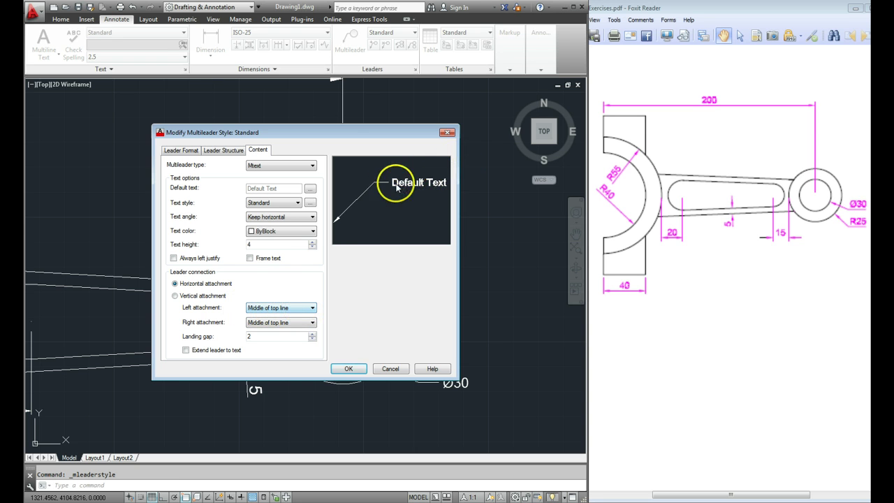
click(292, 313)
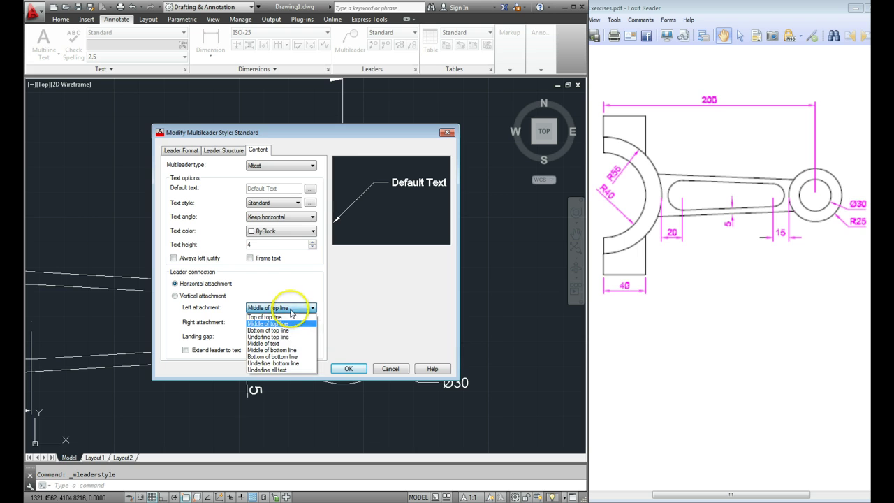
click(273, 363)
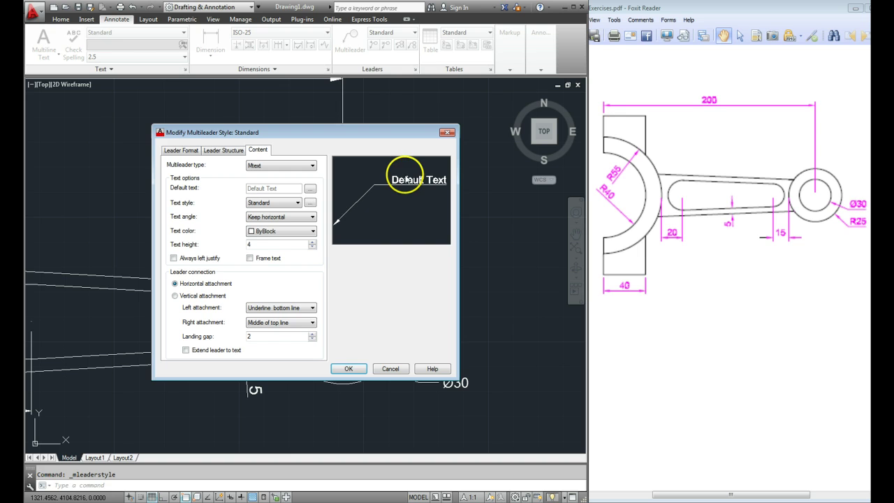
click(349, 369)
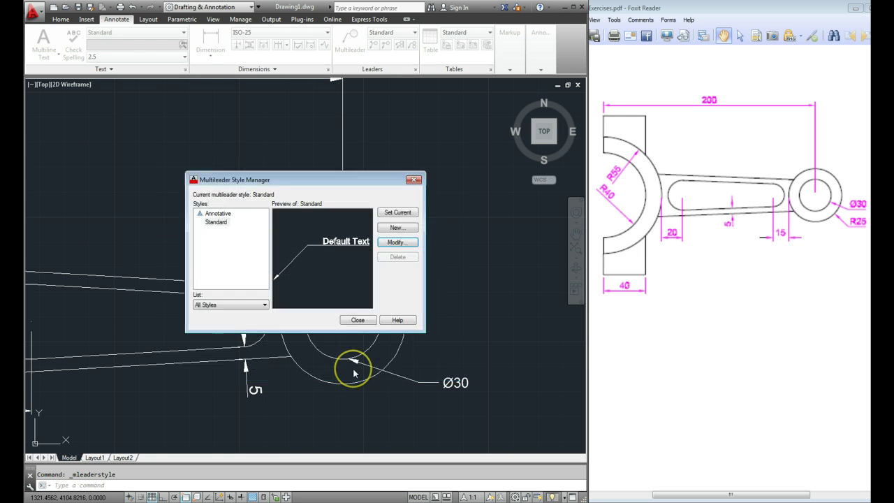
click(357, 321)
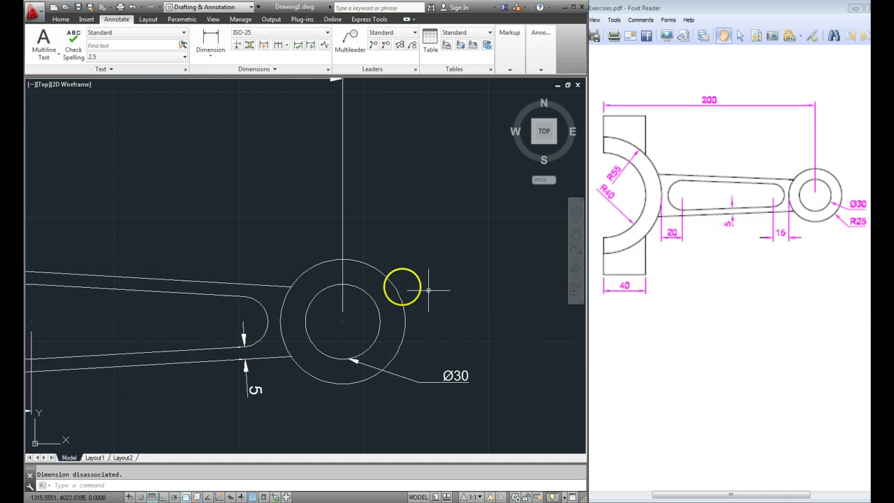
Open the Dimension Style Manager for editing the drawing's dimension styles
scroll(269, 296, down, 2)
middle_drag(226, 297, 294, 291)
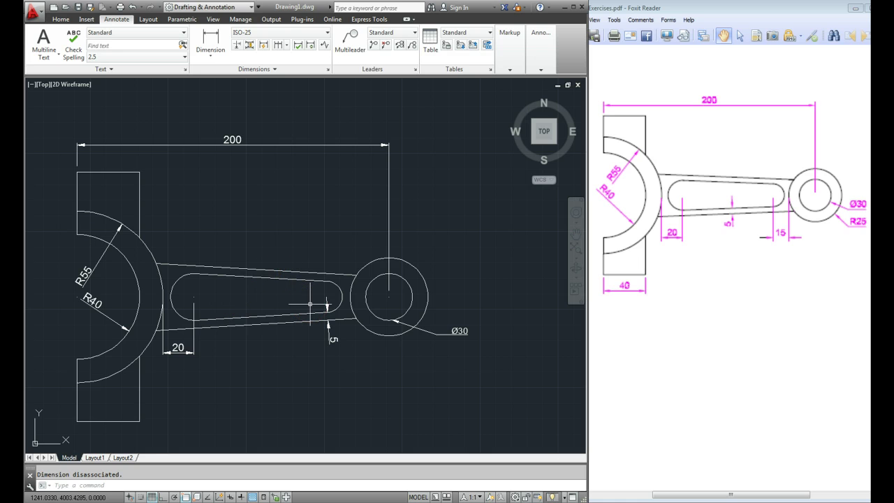
drag(310, 271, 310, 180)
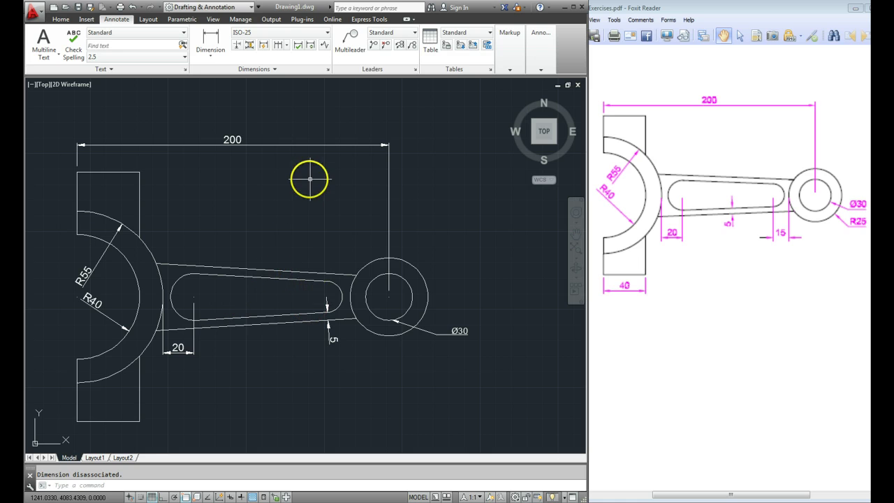
click(328, 72)
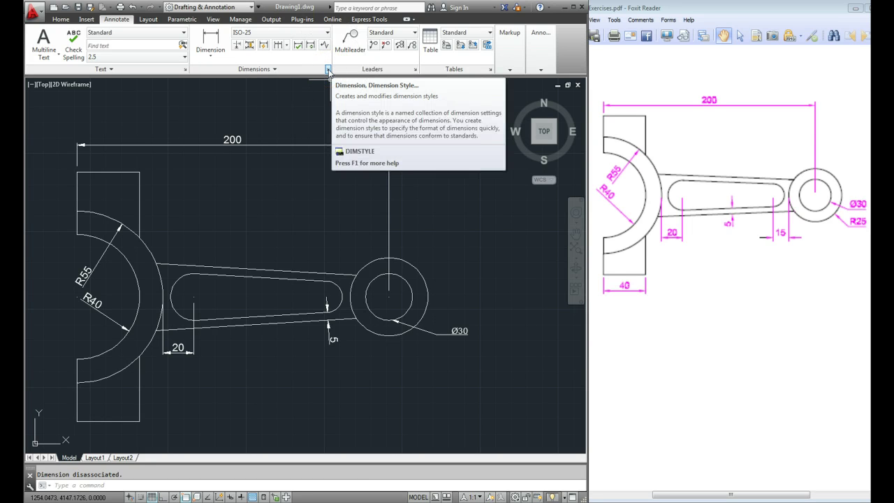